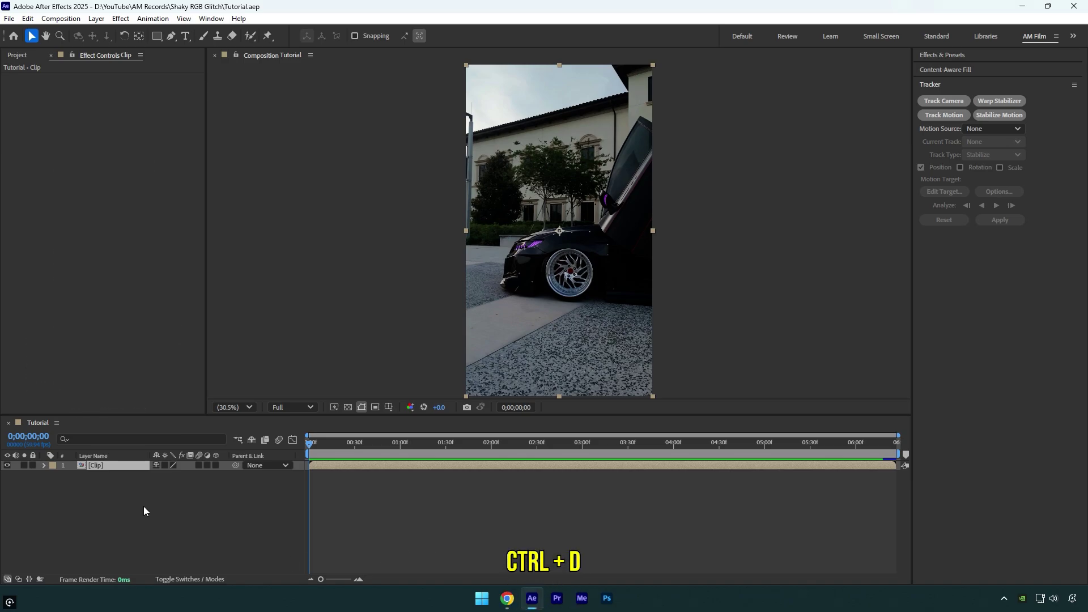
Duplicate the clip layer with Ctrl+D and rename the top copy Red
key("ctrl+d")
key("ctrl+d")
key("ctrl+d")
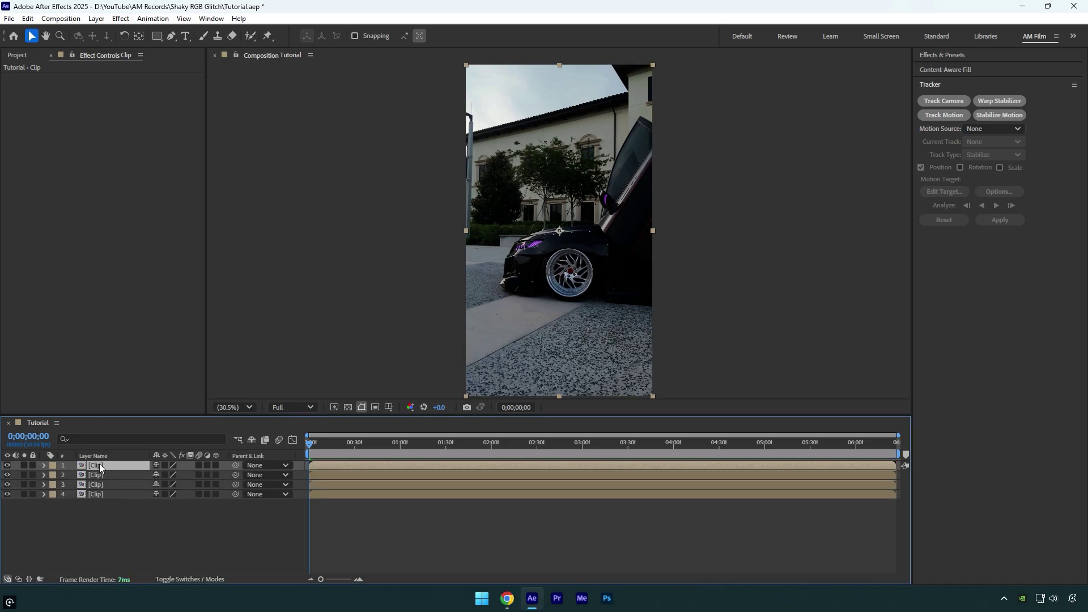
key("Return")
type("Red")
key("Return")
Rename the second and third clip copies Green and Blue
left_click(95, 475)
key("Return")
type("Green")
key("Return")
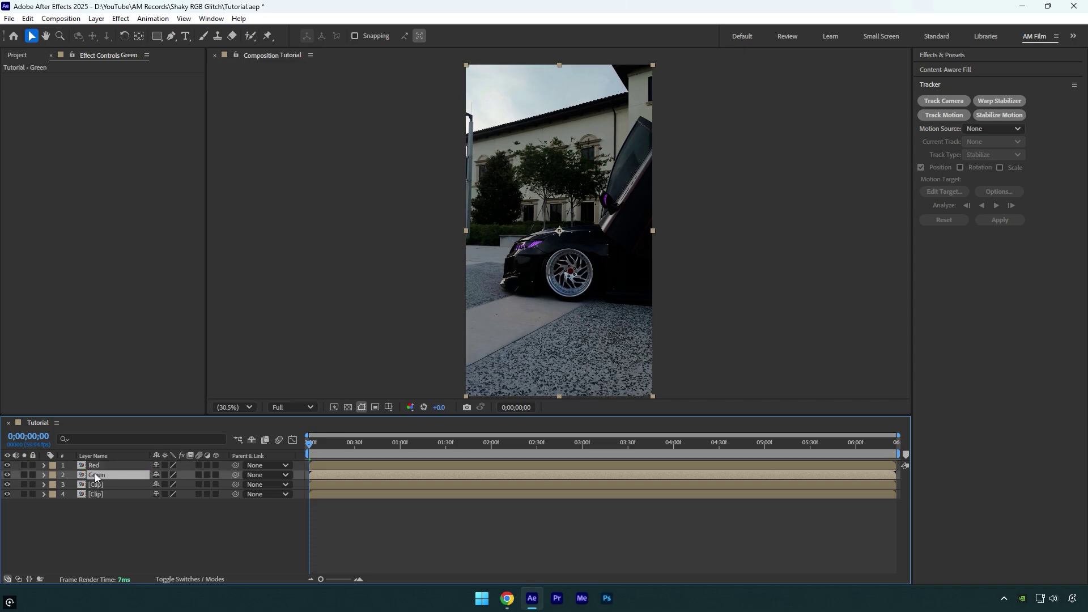
left_click(95, 484)
key("Return")
type("Blue")
key("Return")
Add Shift Channels to the Red layer with its blue and green channels set to Full Off
left_click(110, 466)
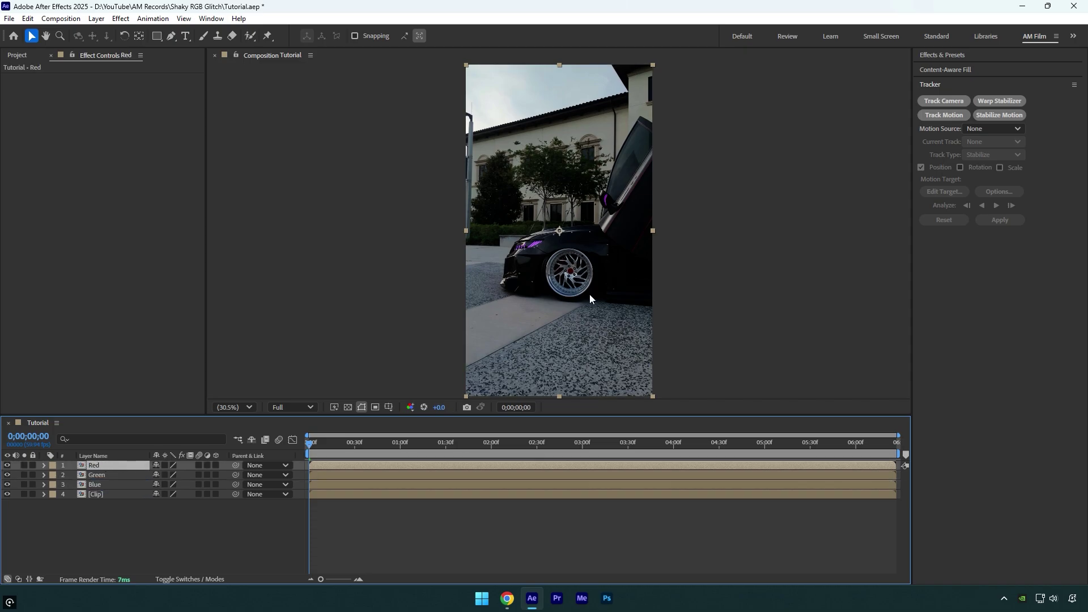
key("ctrl+space")
type("shif")
key("Return")
left_click(145, 116)
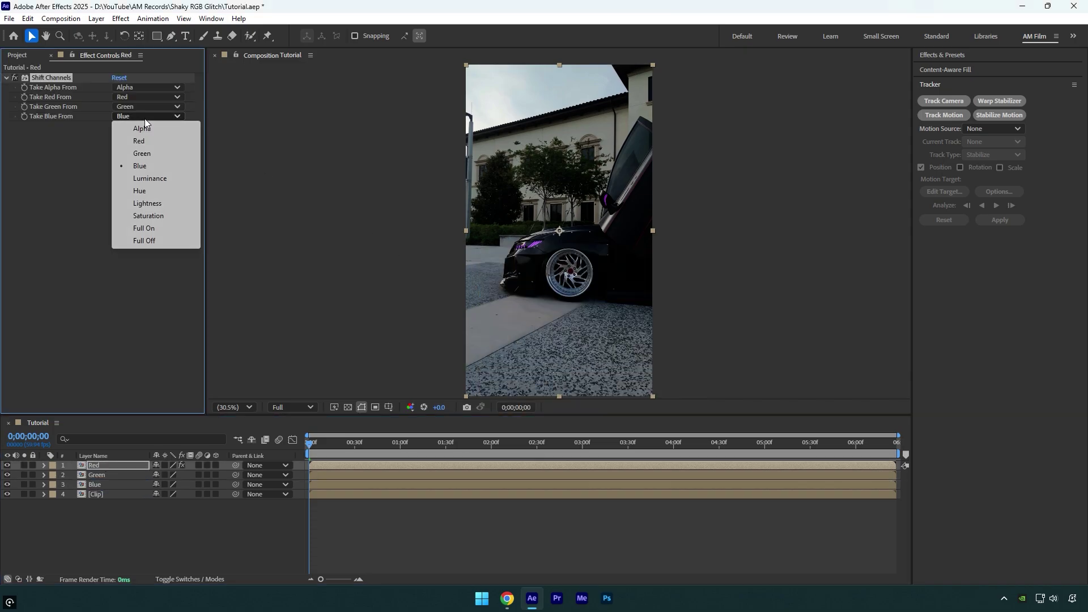
left_click(144, 241)
left_click(146, 107)
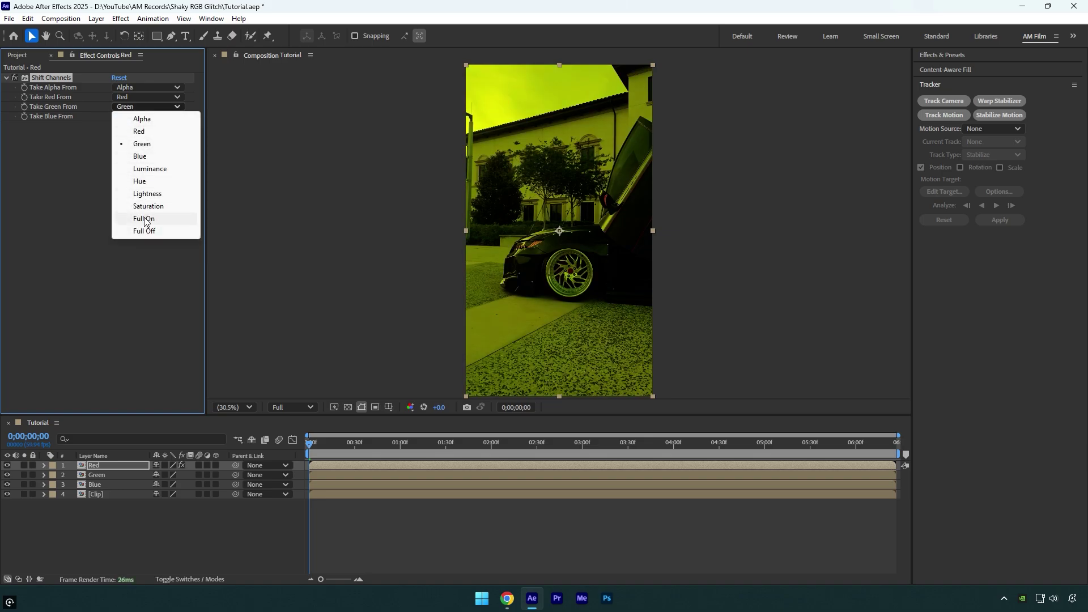
left_click(143, 230)
Add Shift Channels to the Green layer with its blue and red channels set to Full Off
left_click(103, 475)
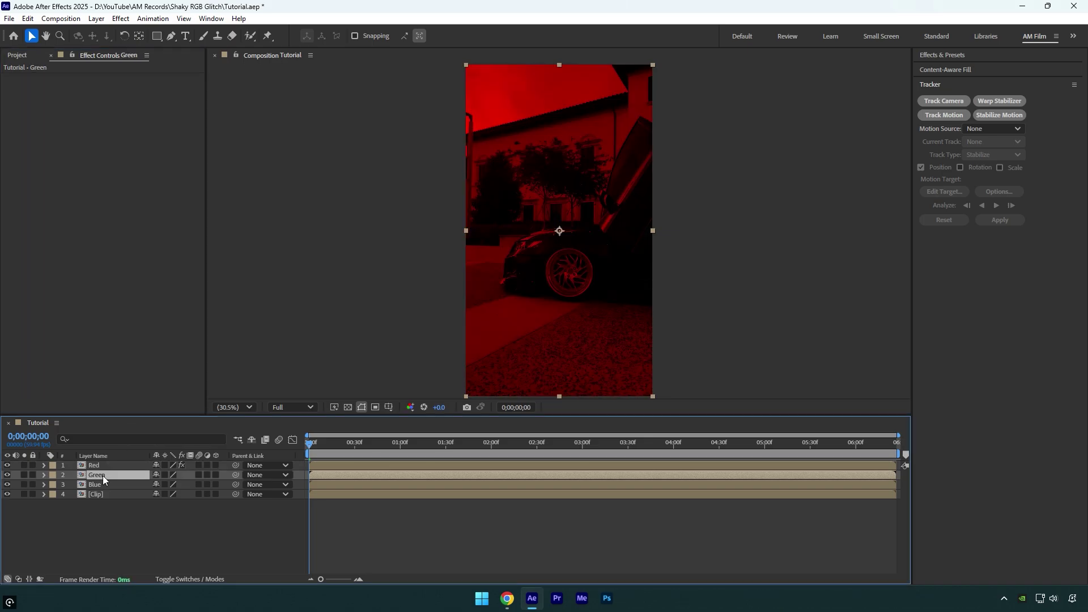
key("ctrl+space")
type("shift")
key("Return")
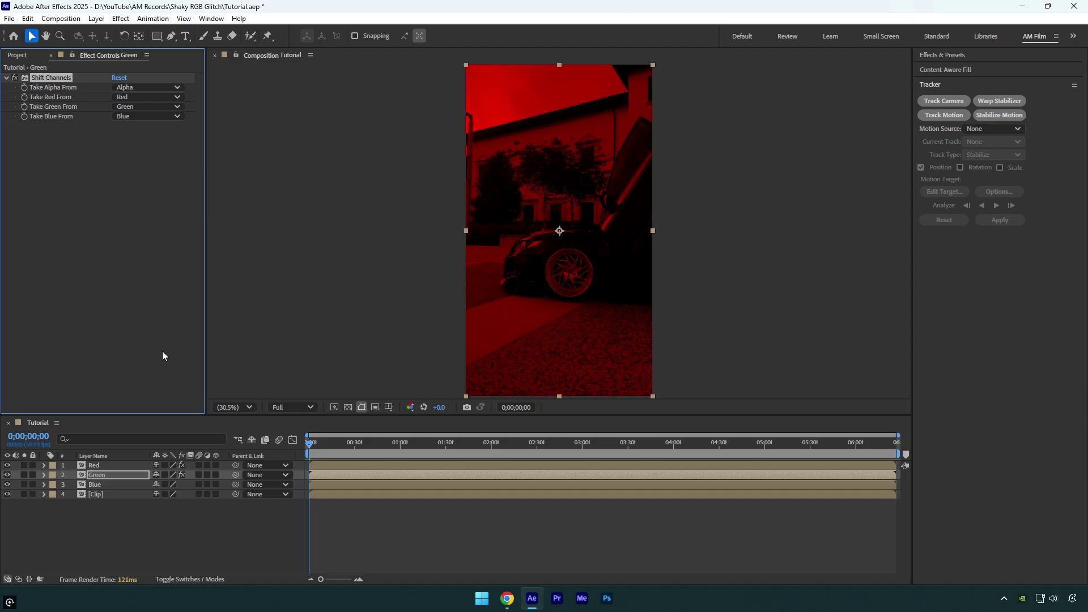
left_click(130, 117)
left_click(144, 241)
left_click(139, 97)
left_click(144, 221)
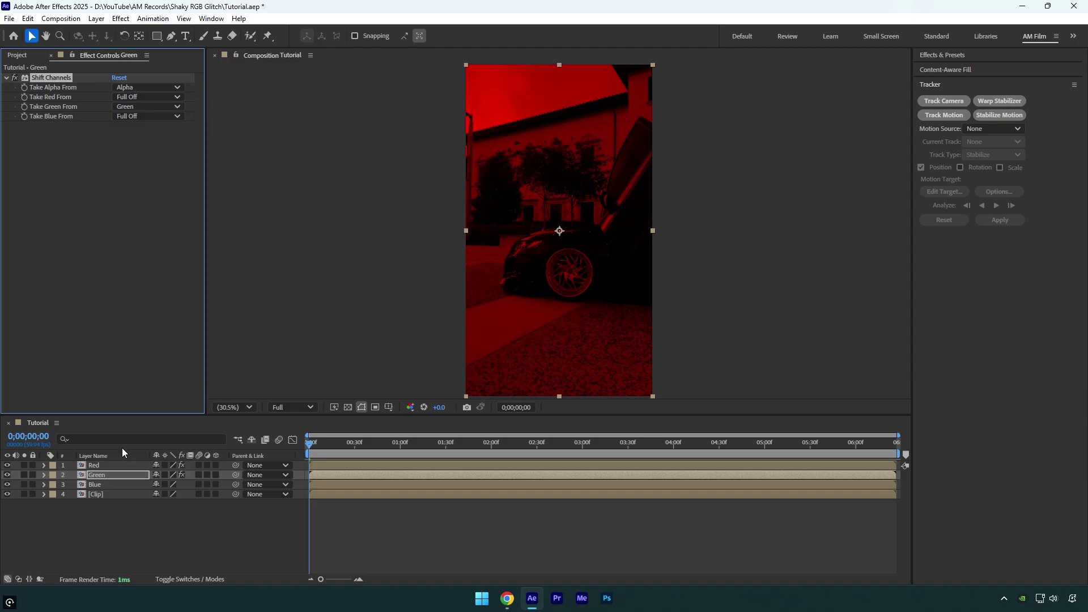
Add Shift Channels to the Blue layer and set its green channel to Full Off
left_click(94, 484)
key("ctrl+space")
type("shift")
key("Return")
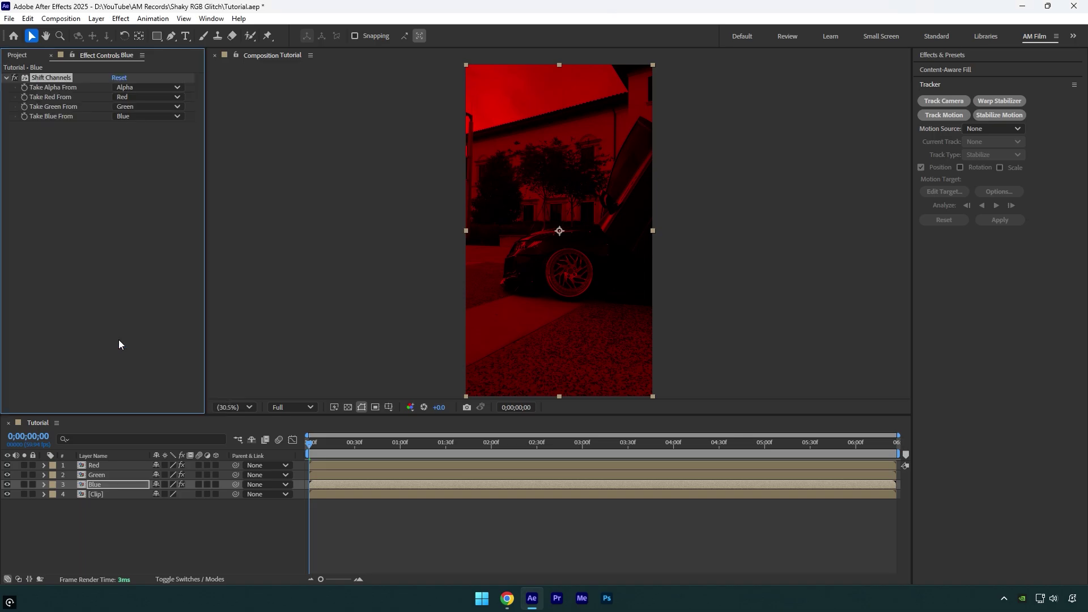
left_click(130, 107)
left_click(145, 233)
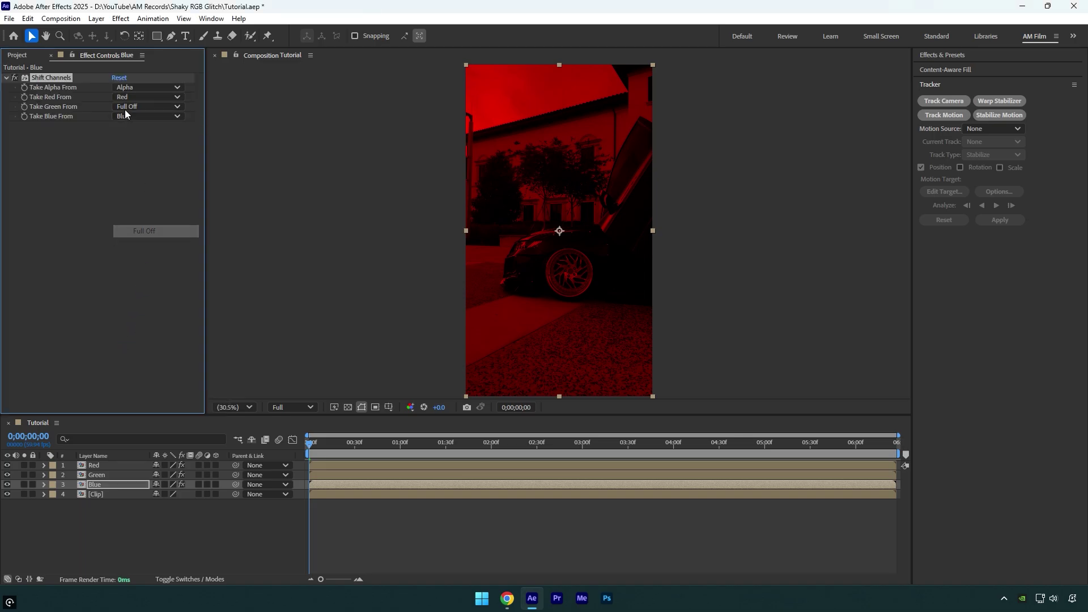
left_click(129, 97)
Turn off Blue's red channel, then set Red, Green and Blue to Screen blend mode
left_click(144, 221)
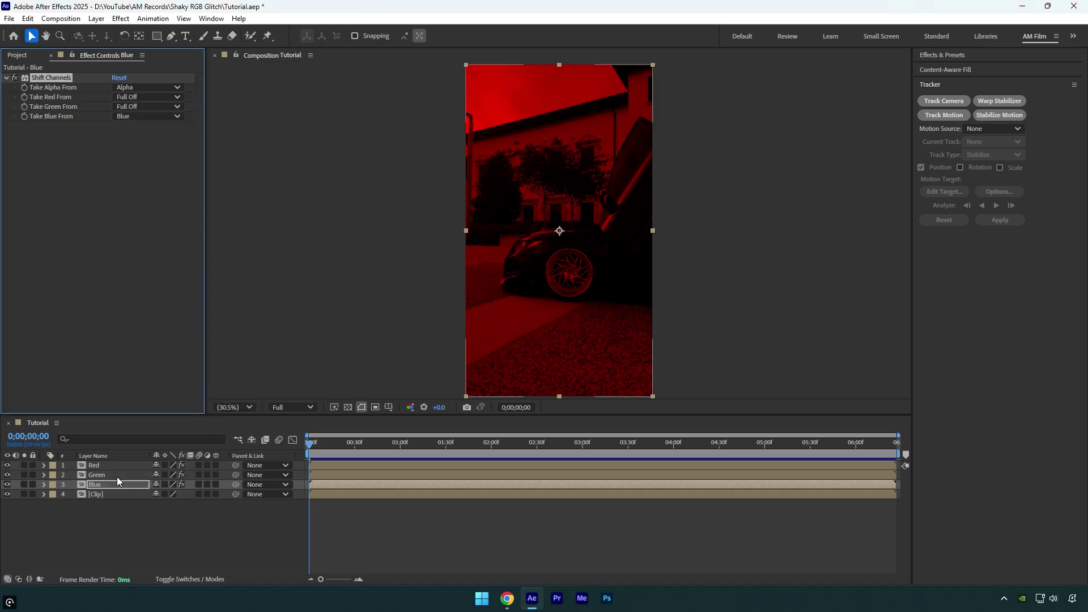
left_click(104, 465, "shift")
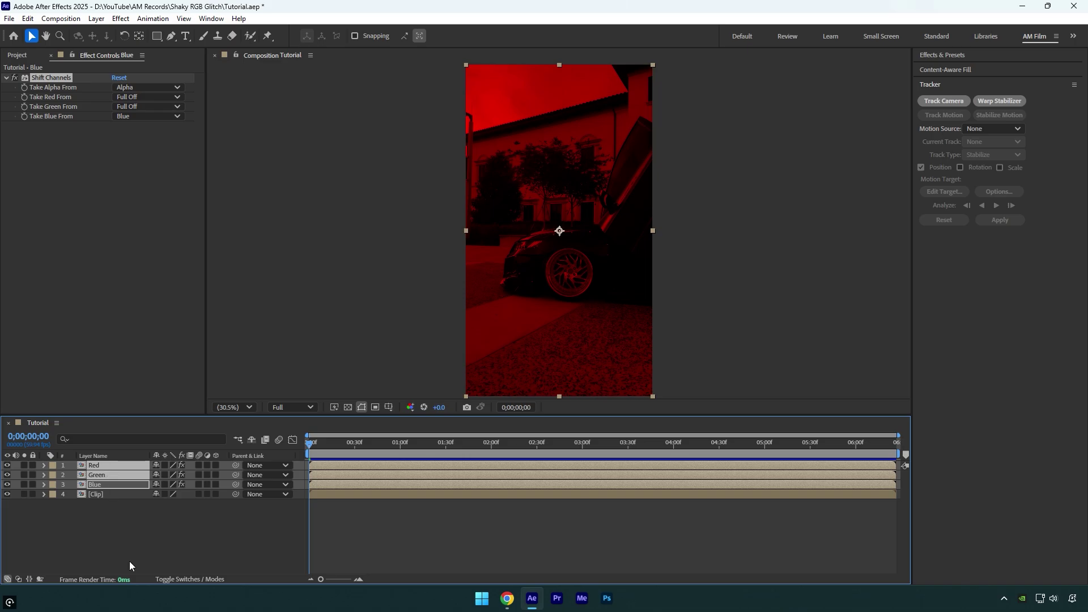
left_click(159, 578)
left_click(172, 467)
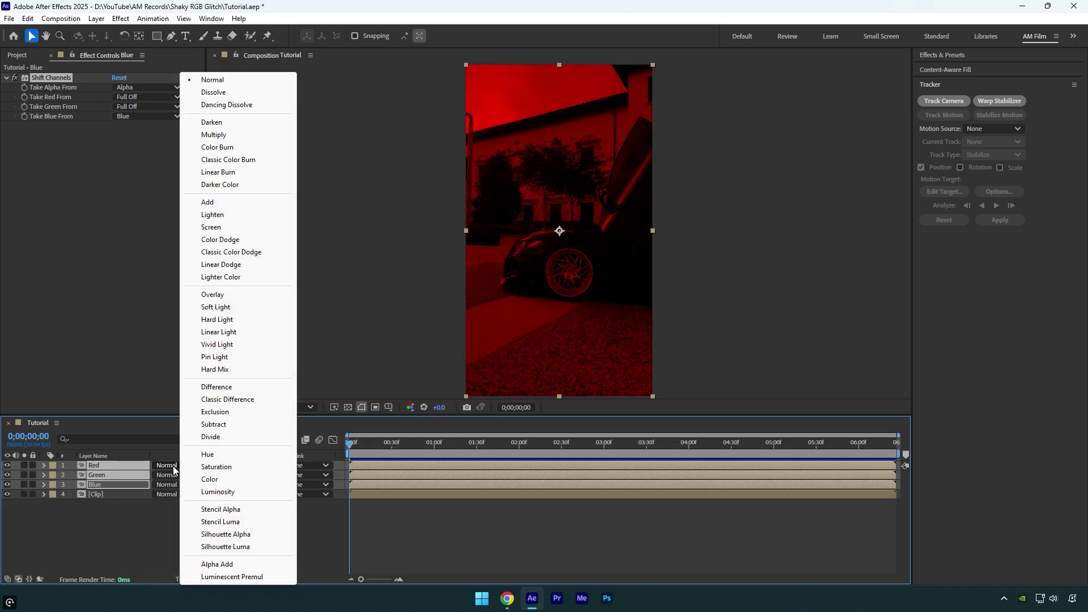
left_click(208, 229)
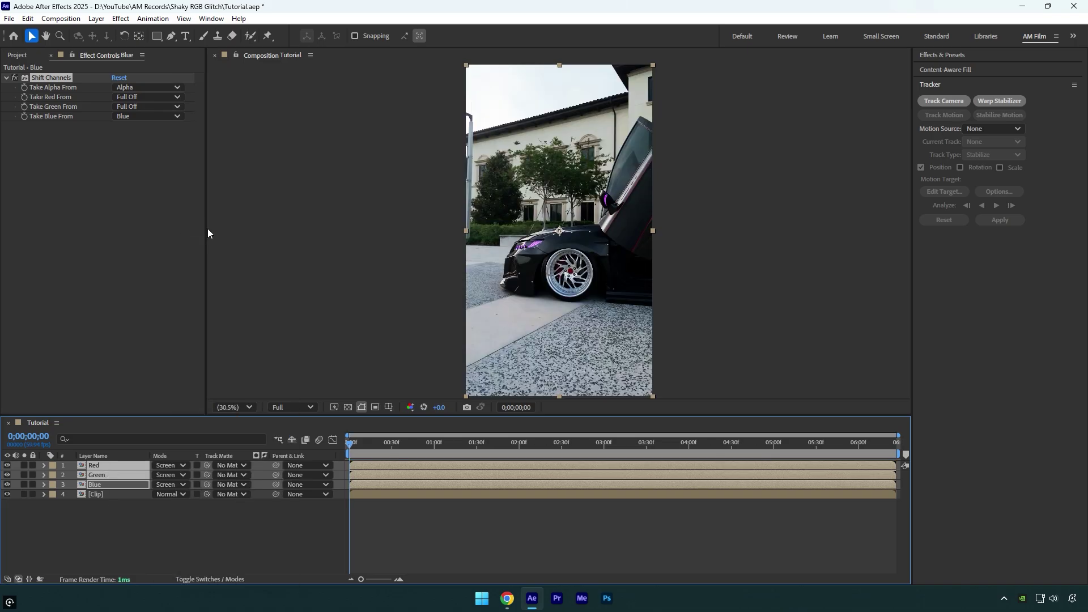
Nudge the Red layer a few pixels right and the Blue layer a few pixels left
left_click(137, 501)
left_click(107, 466)
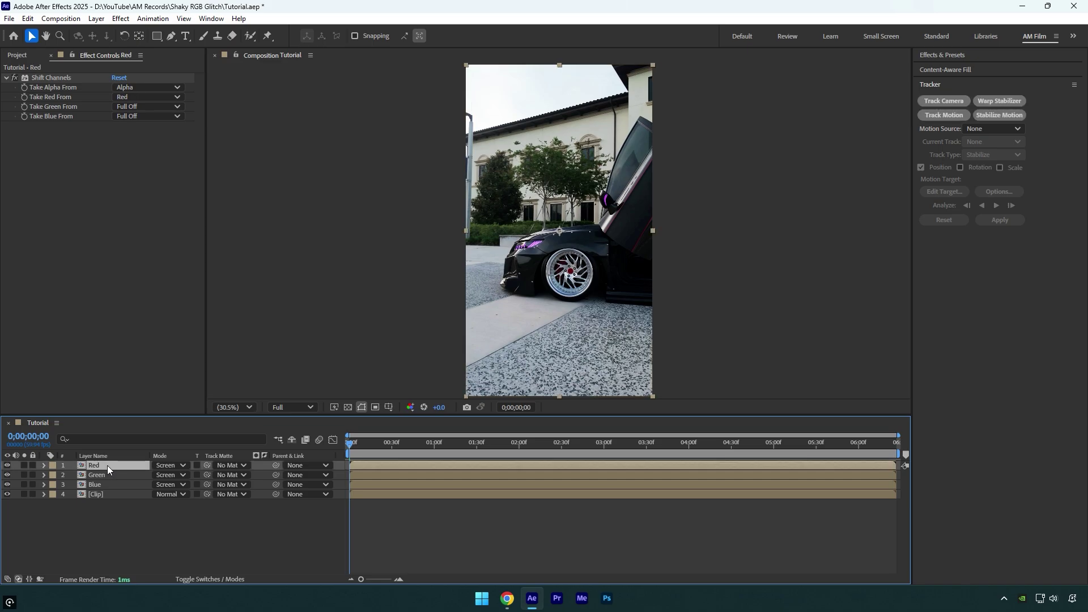
key("shift+Right")
key("Return")
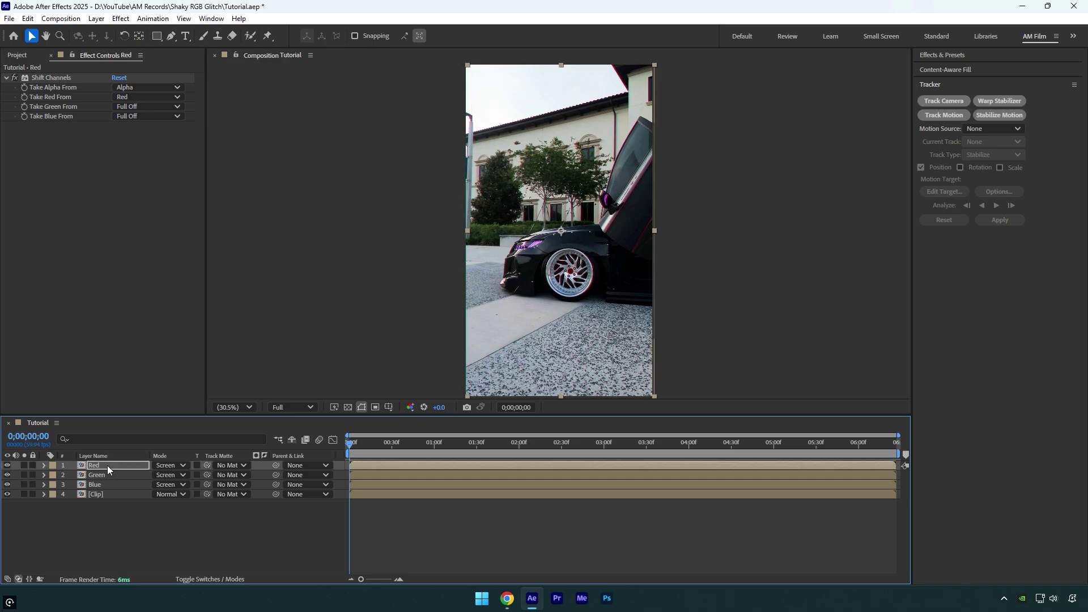
left_click(100, 484)
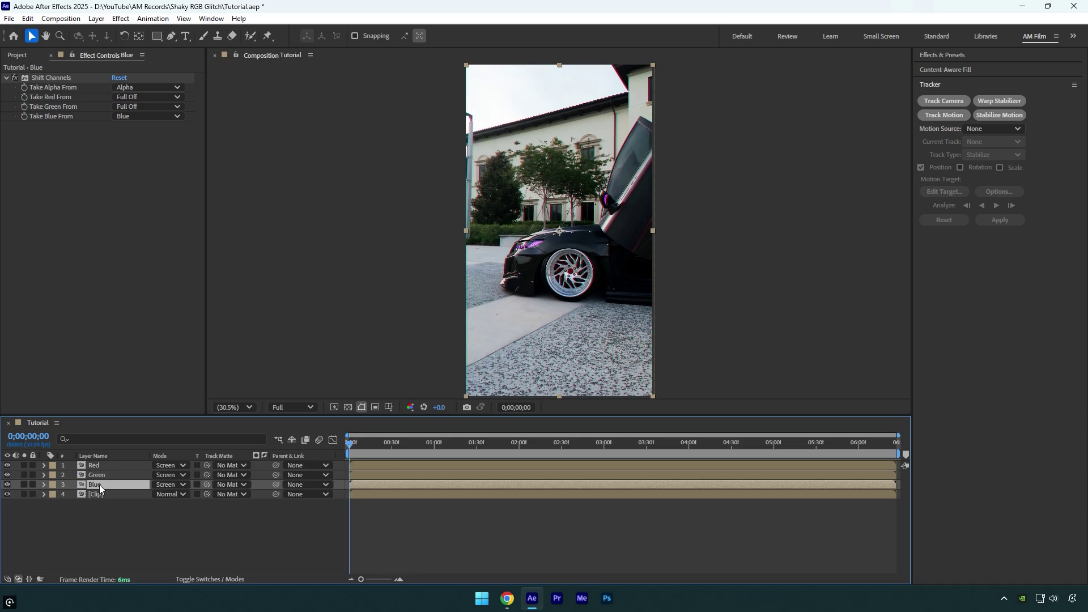
key("shift+Left")
key("Return")
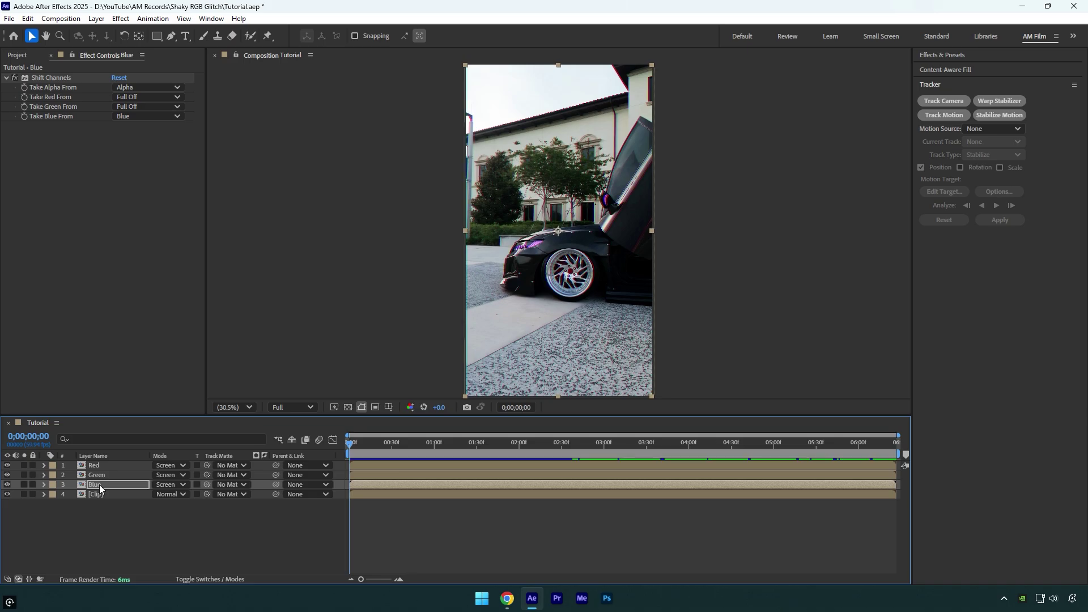
Create a white solid named Lines and move it to the top of the stack
right_click(128, 536)
mouse_move(150, 392)
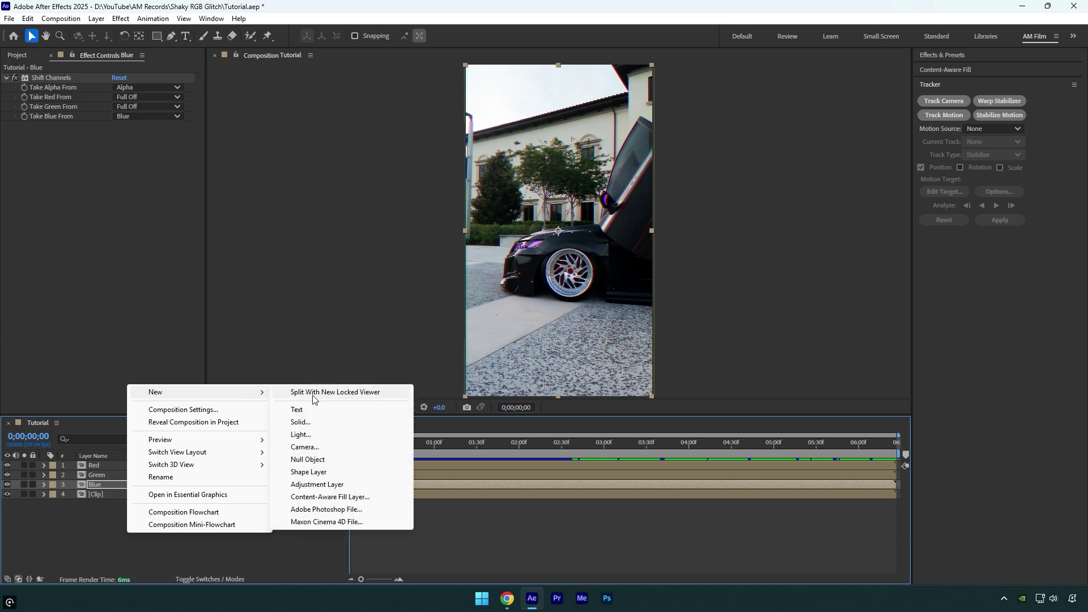
left_click(313, 422)
type("Line")
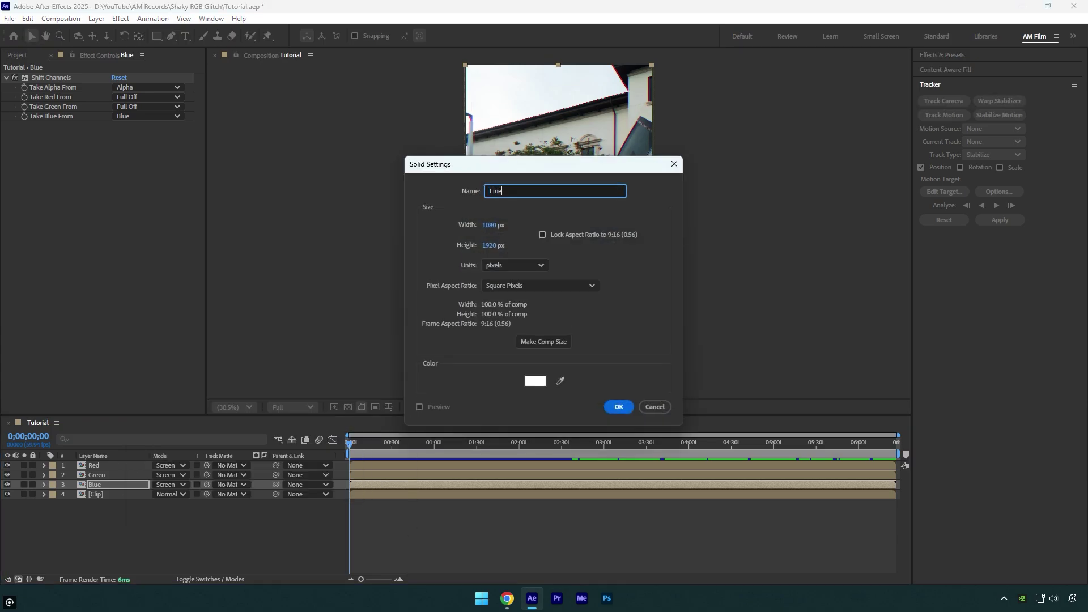
type("s")
left_click(610, 412)
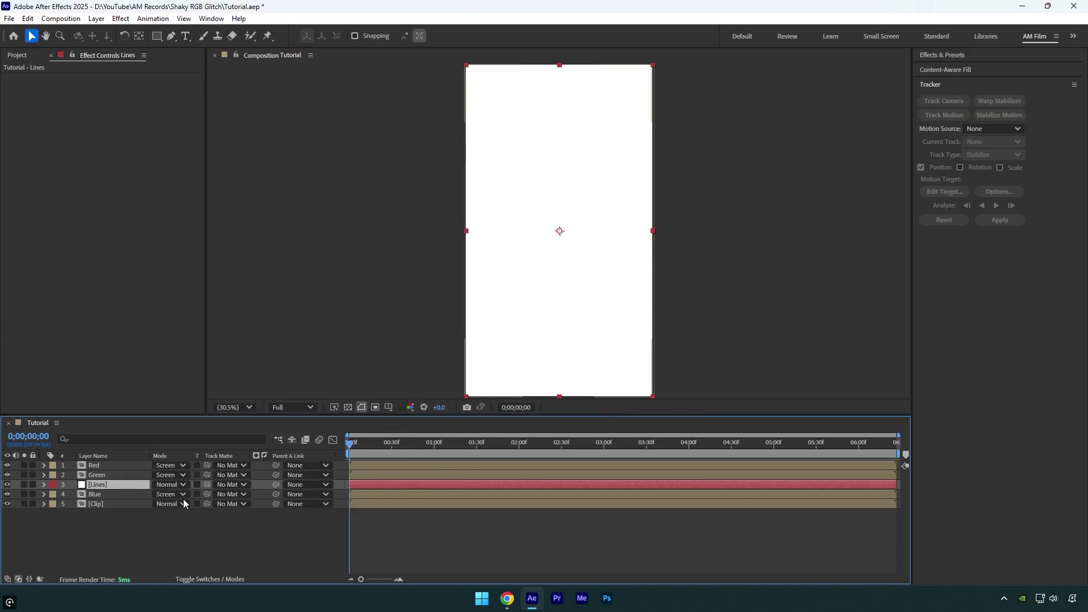
left_click_drag(98, 485, 98, 466)
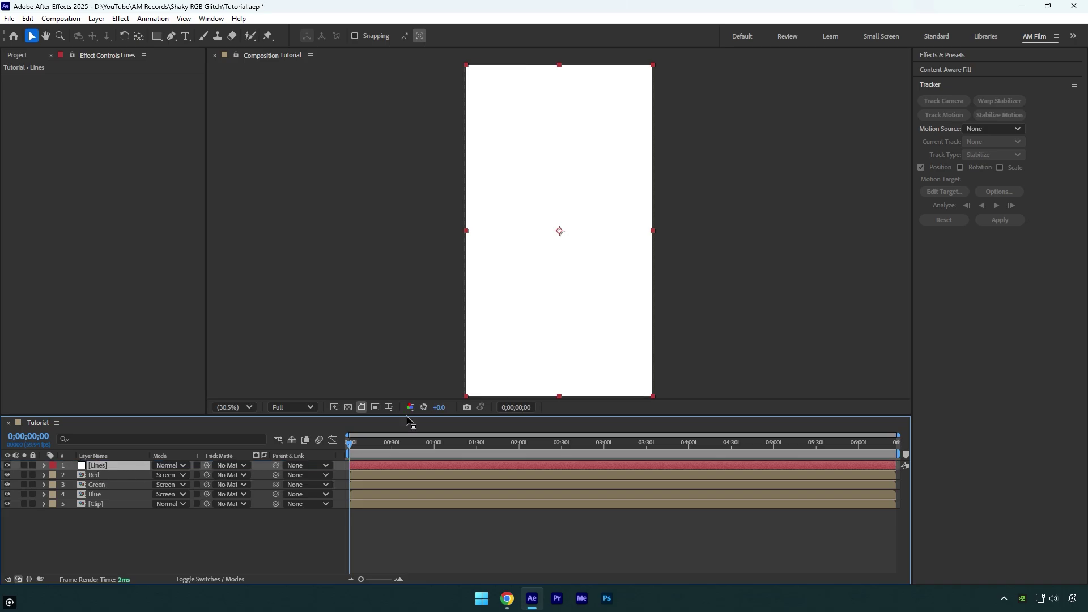
Apply Venetian Blinds to Lines and set its blend mode to Overlay
key("ctrl+space")
type("vene")
left_click(505, 270)
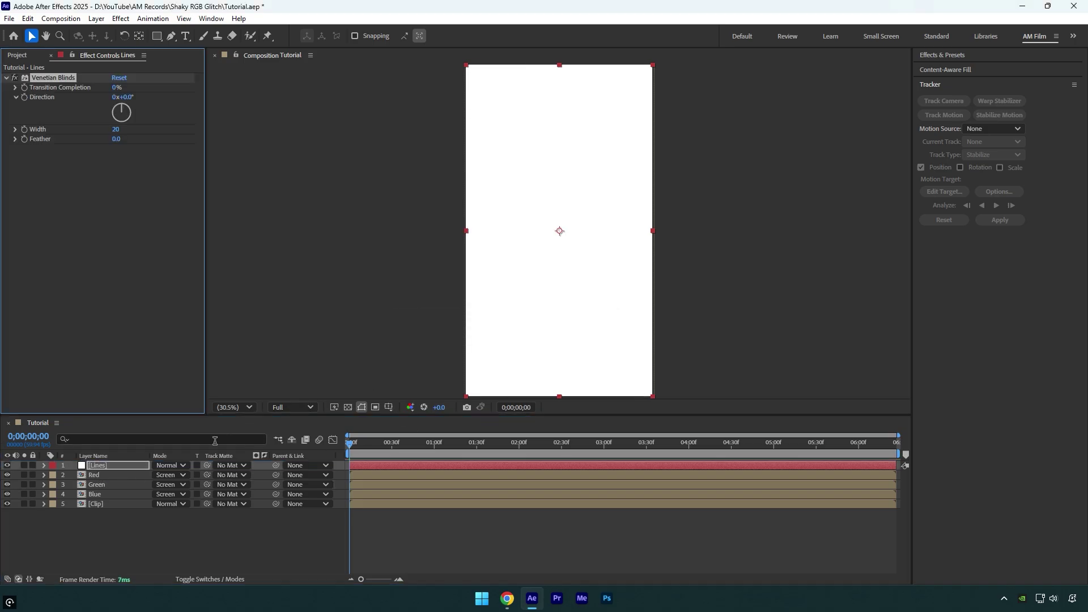
left_click(170, 465)
left_click(208, 295)
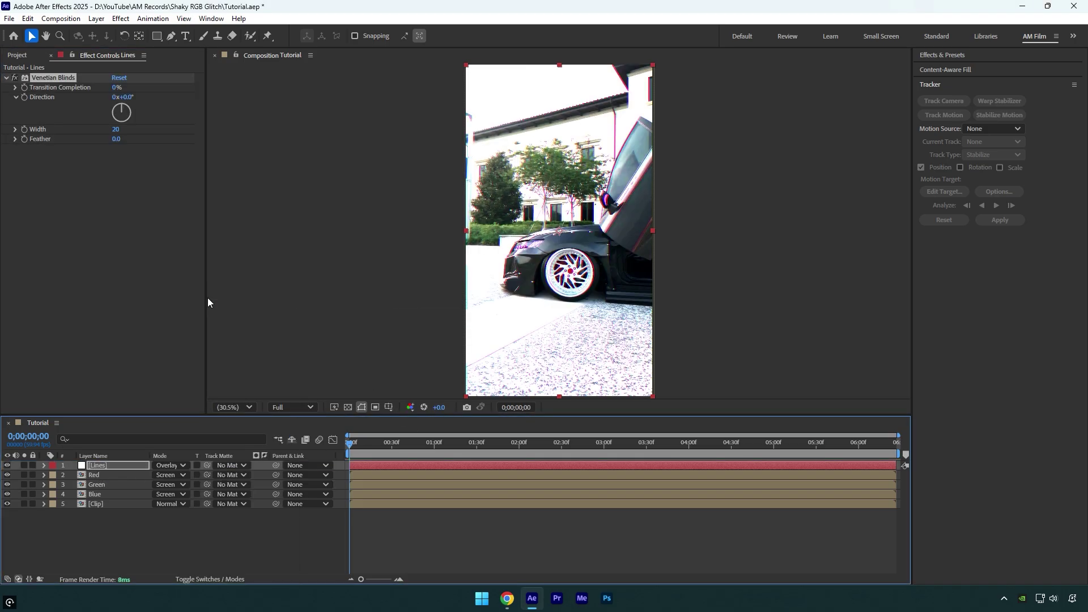
Set Venetian Blinds to 80% completion, 90° direction and width 4
left_click(116, 88)
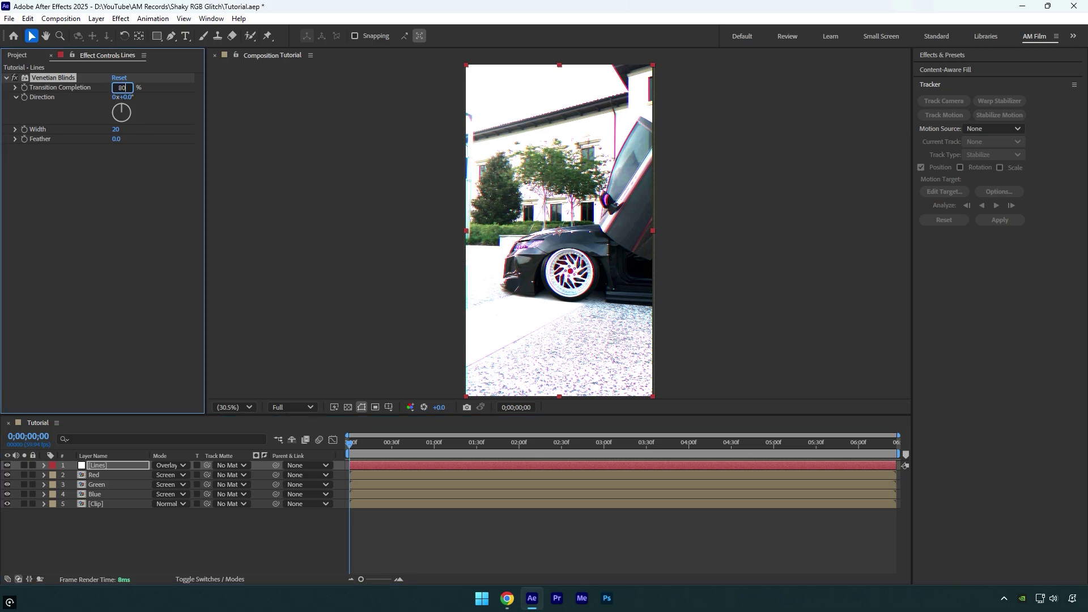
type("80")
key("Return")
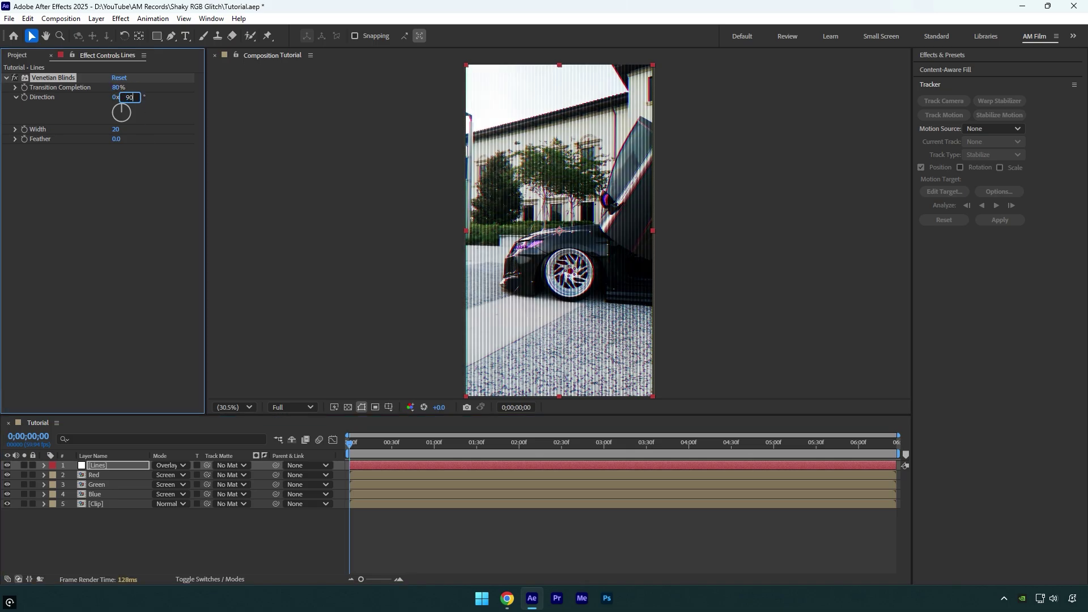
left_click(130, 97)
type("90")
key("Return")
left_click(116, 129)
type("4")
key("Return")
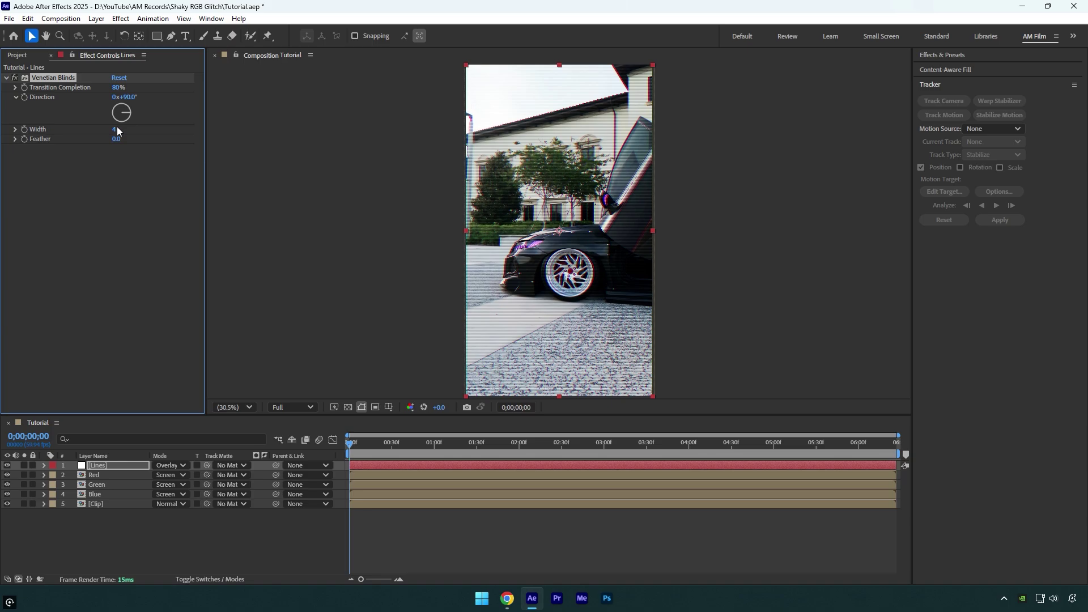
Apply Turbulent Displace to Lines and drive its Evolution with the expression time*300
key("ctrl+space")
type("turbu")
key("Return")
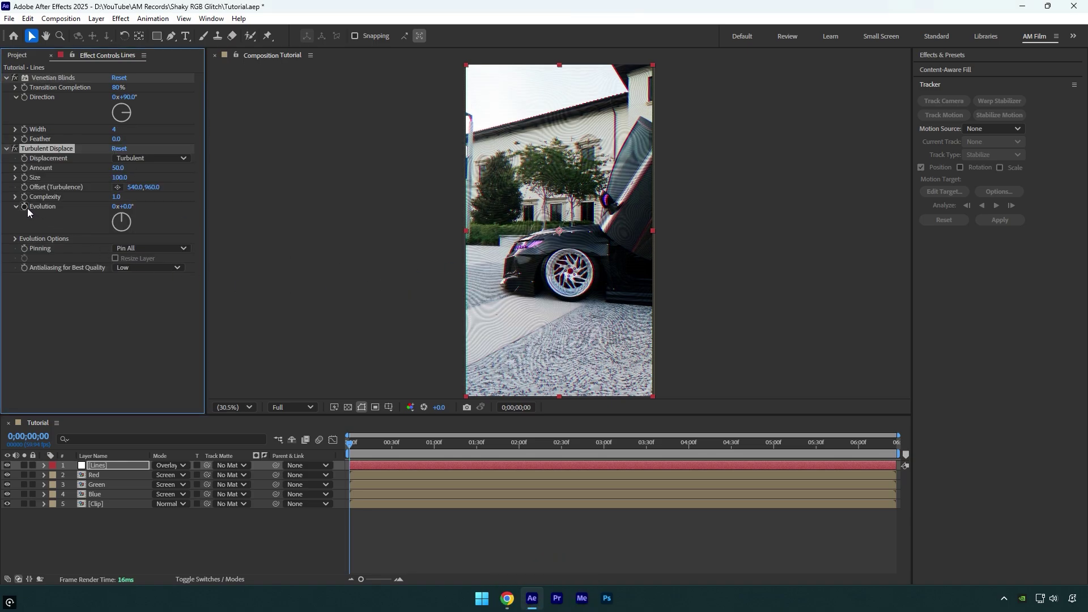
left_click(25, 207, "alt")
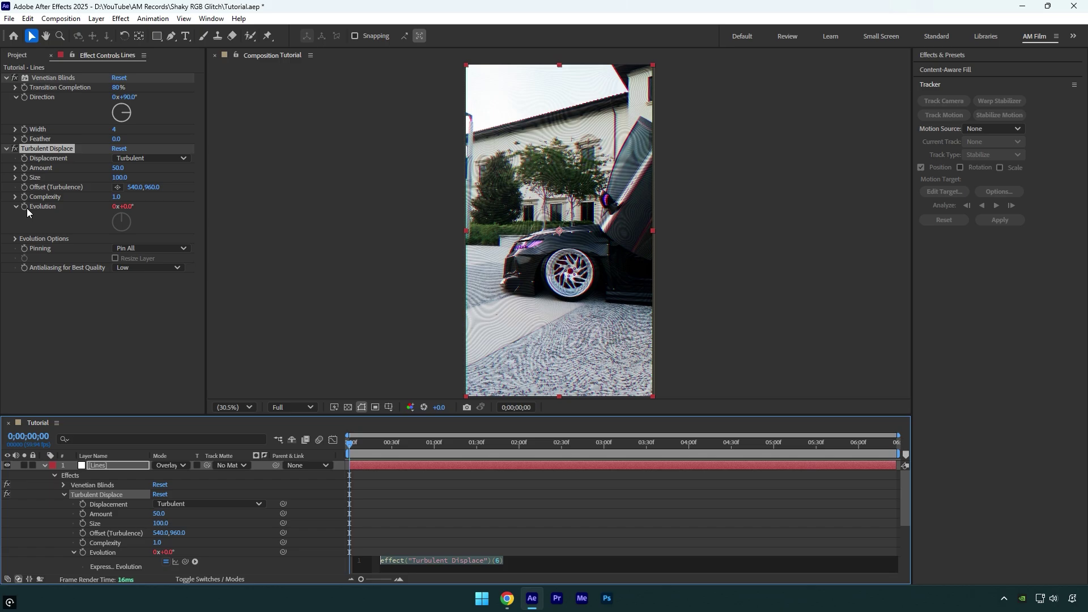
type("time")
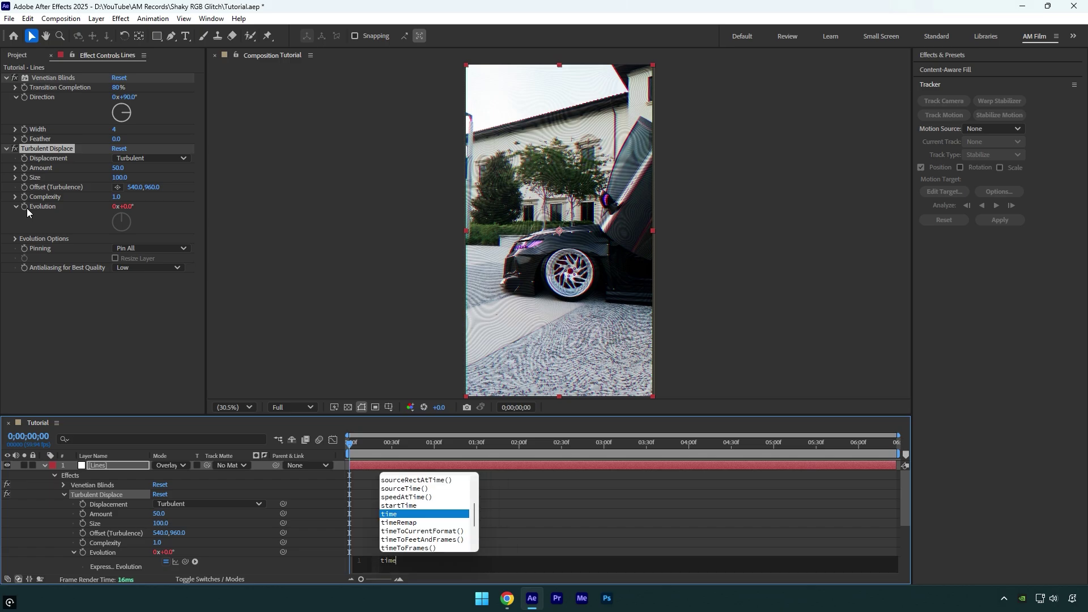
type("*")
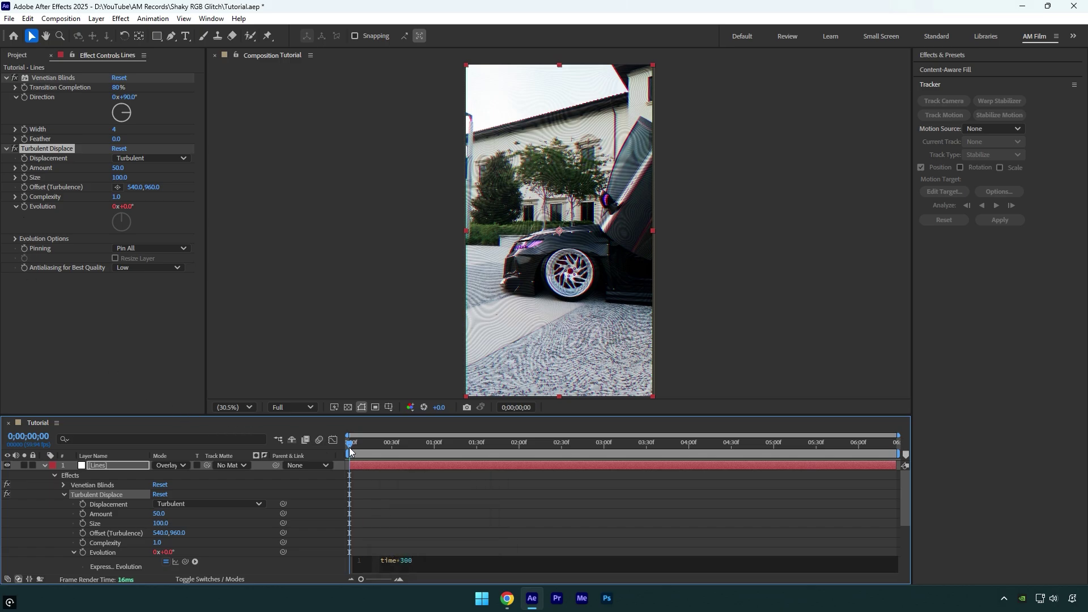
left_click(349, 447)
Preview the animated stripe warp, then collapse the Lines layer's properties
key("space")
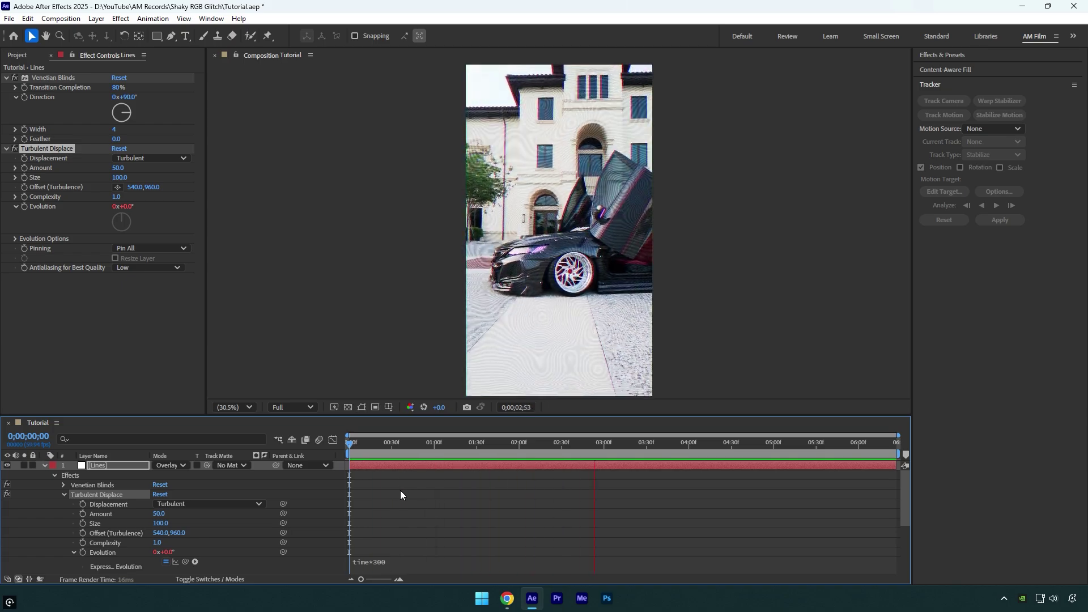
key("space")
key("u")
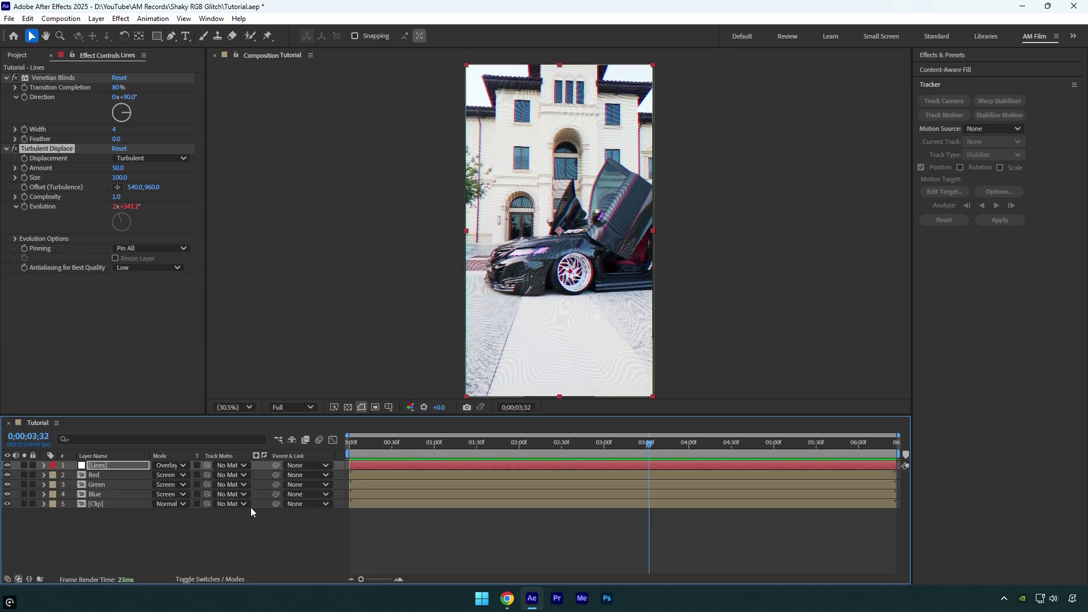
right_click(160, 534)
Add a new adjustment layer and apply the Exposure effect to it
mouse_move(214, 403)
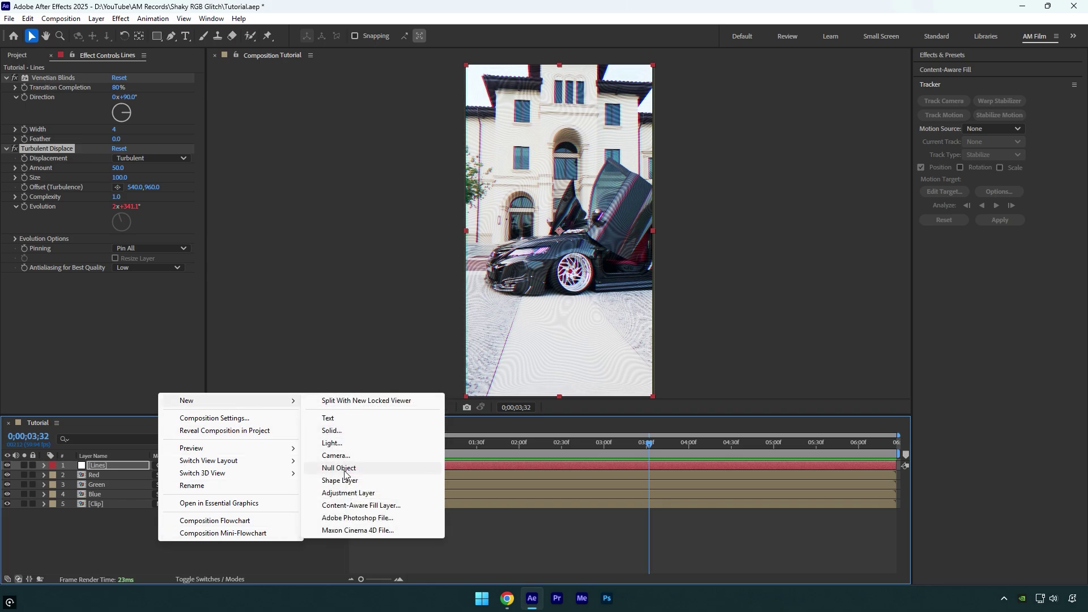
left_click(341, 493)
key("ctrl+space")
type("exp")
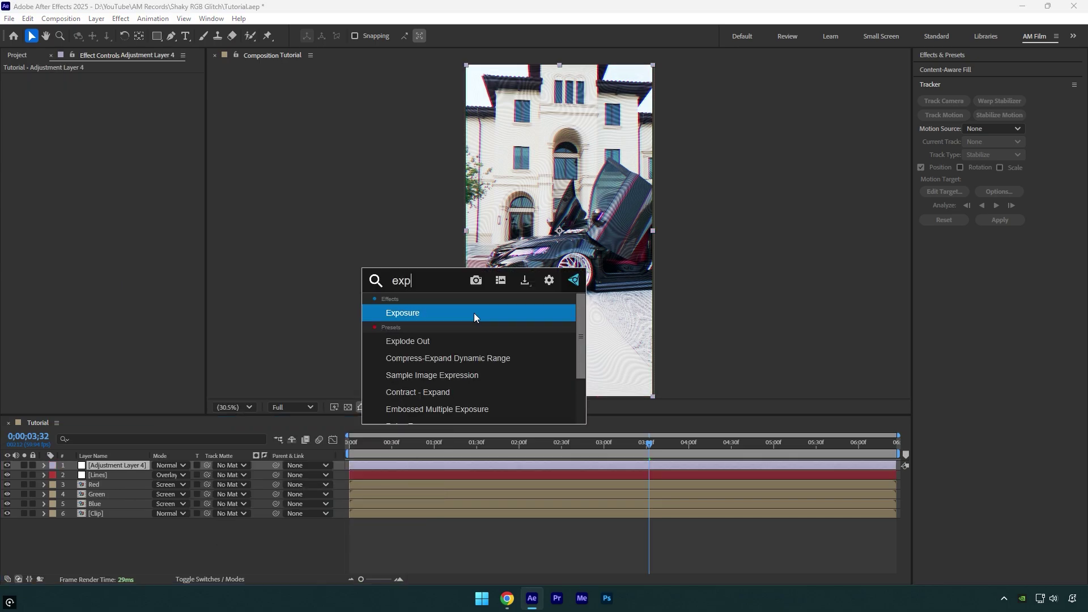
left_click(473, 313)
Keyframe Exposure near the start going 0, up to 25, and back to 0
left_click_drag(523, 453, 336, 449)
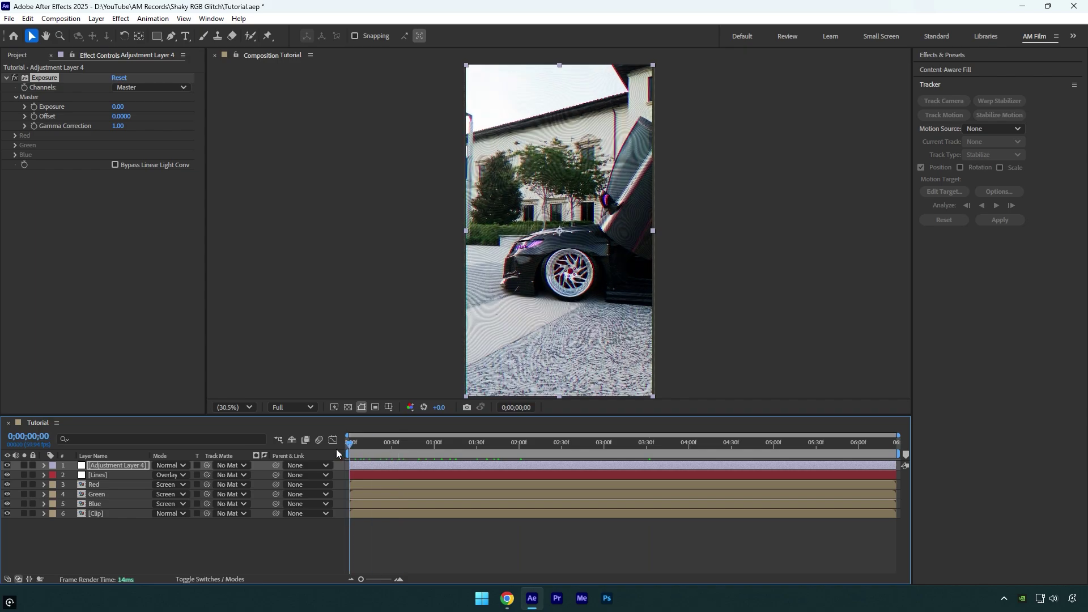
left_click(34, 107)
key("space")
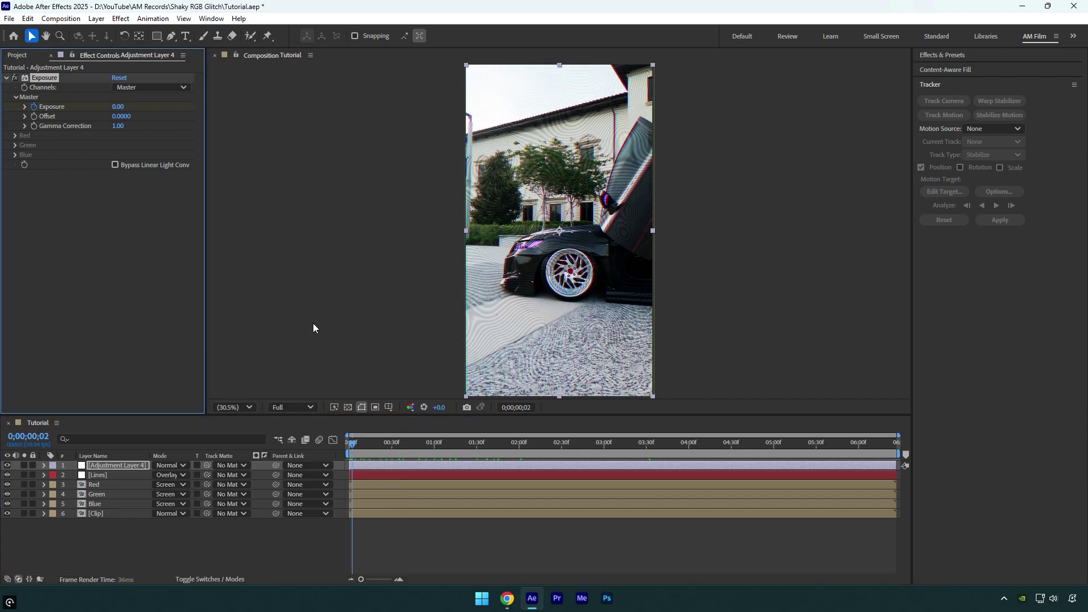
left_click(116, 108)
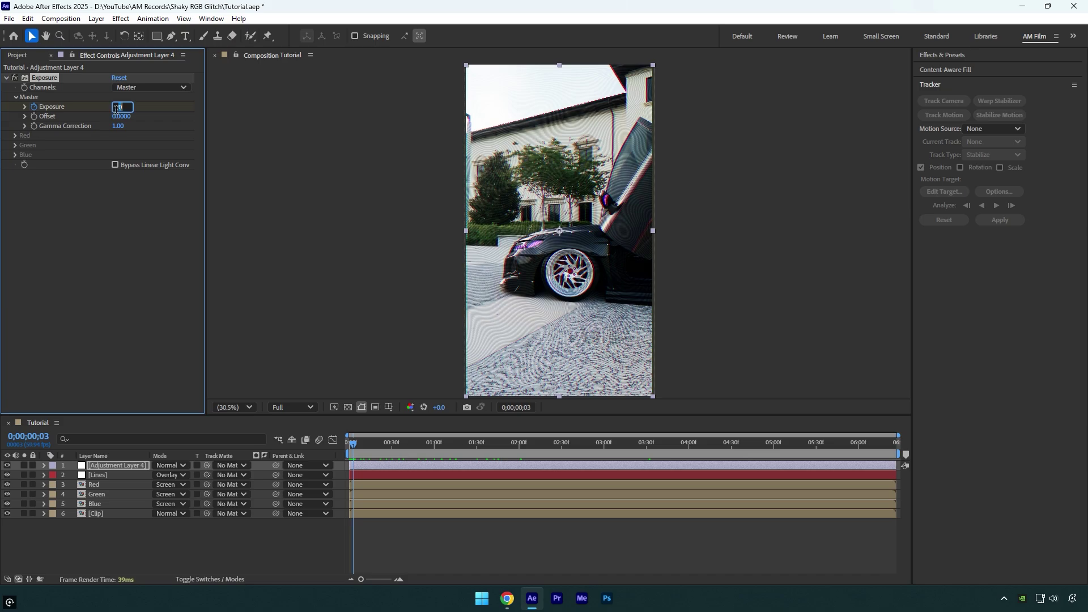
key("Return")
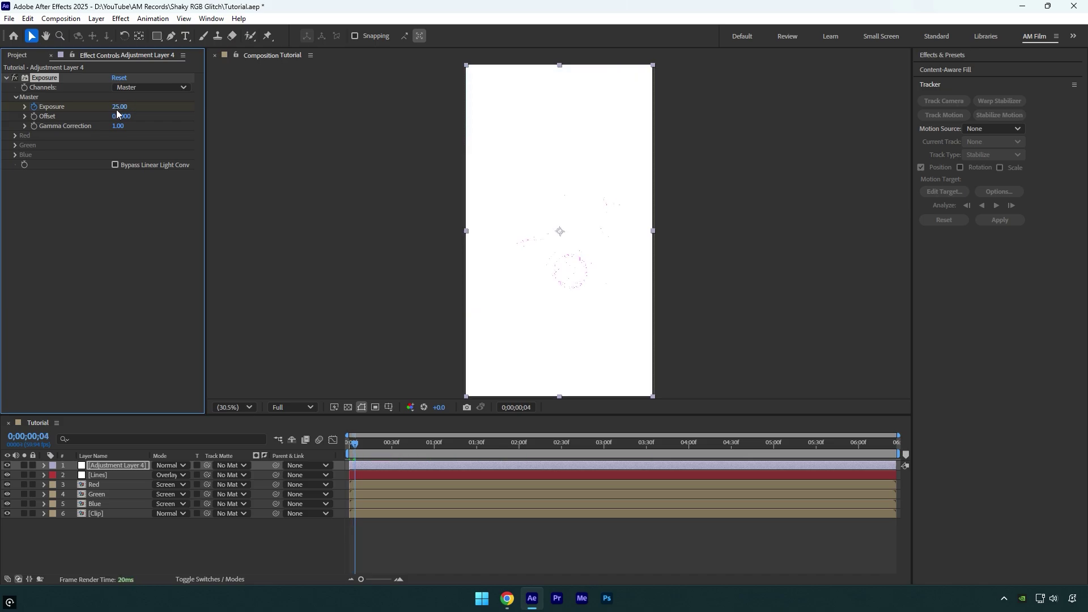
left_click(117, 107)
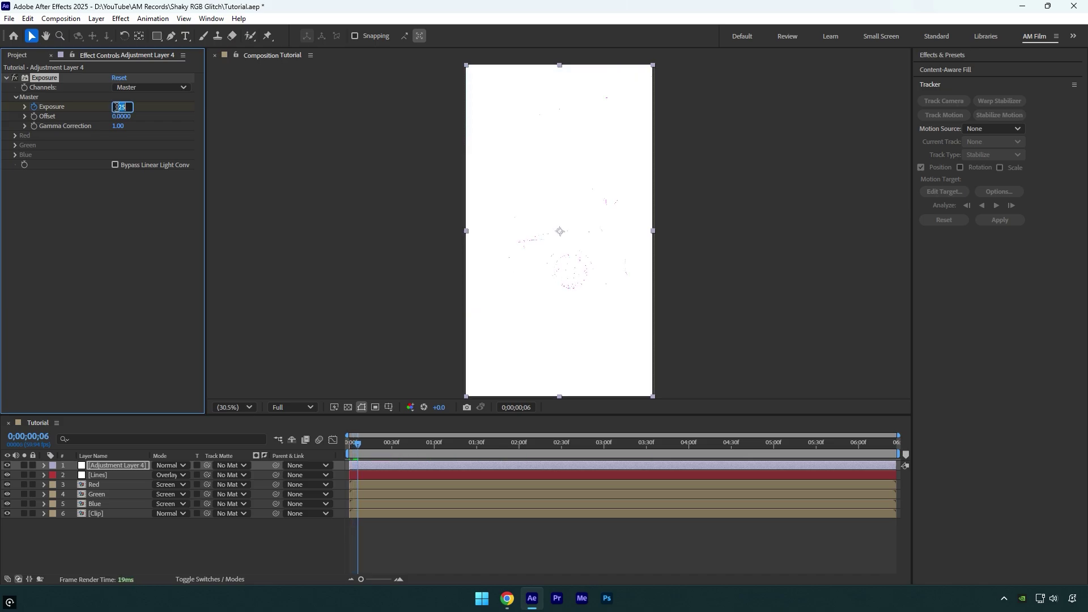
type("0")
key("Return")
key("F4")
Copy the Exposure flash keyframes, paste them at 0;00;00;29, and preview the flashes
key("u")
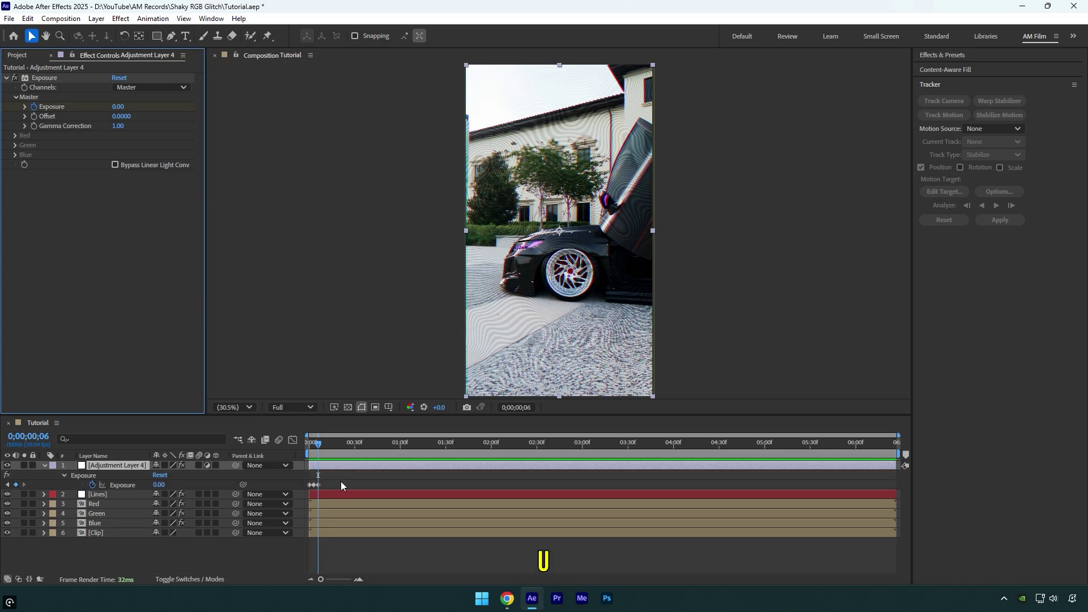
left_click_drag(341, 485, 306, 482)
left_click_drag(340, 445, 353, 444)
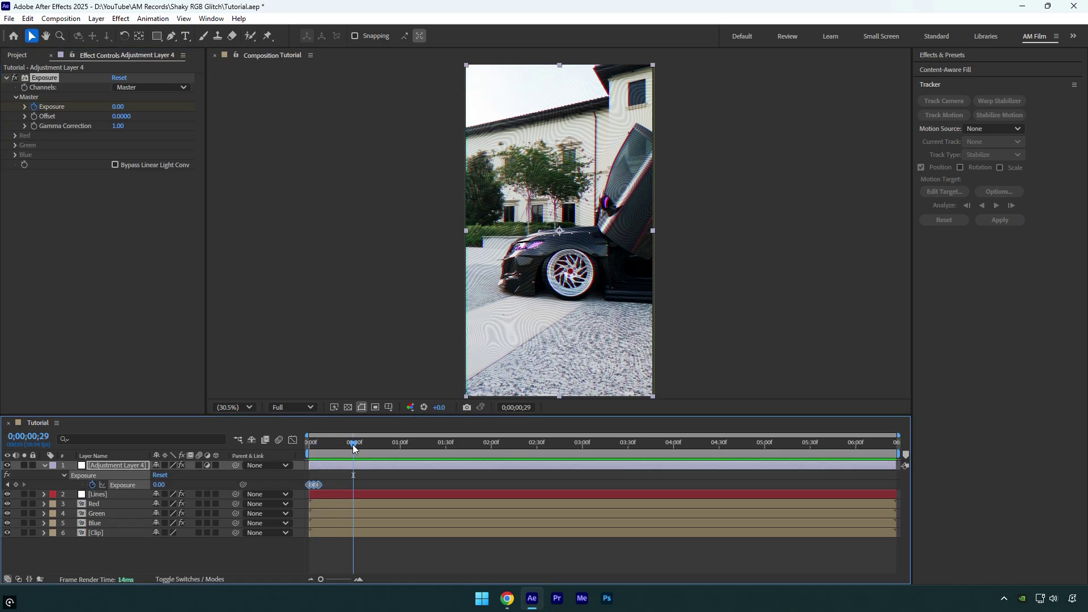
key("ctrl+v")
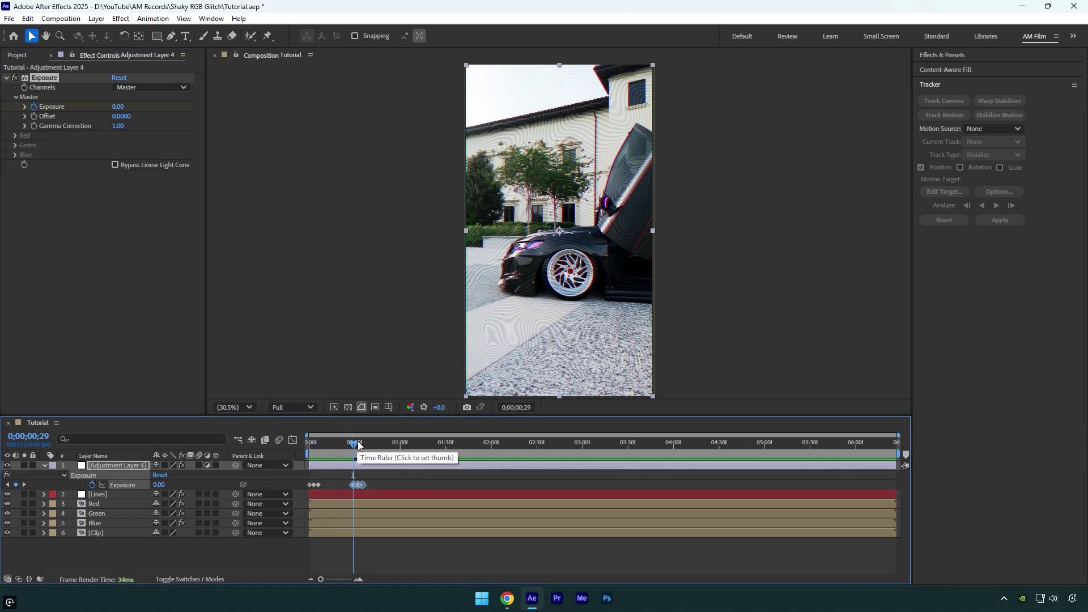
key("space")
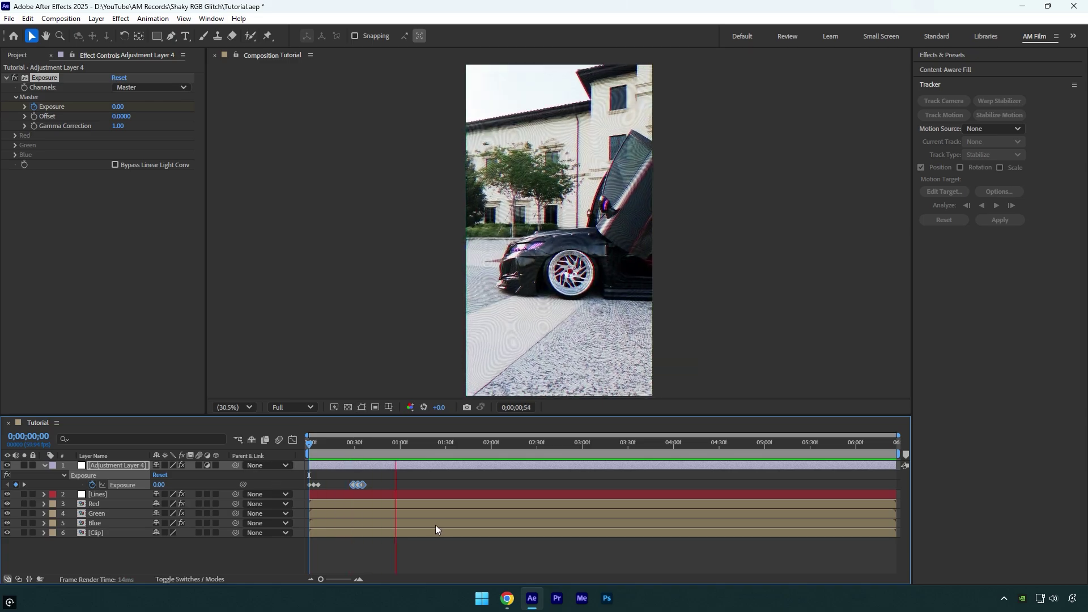
left_click(413, 451)
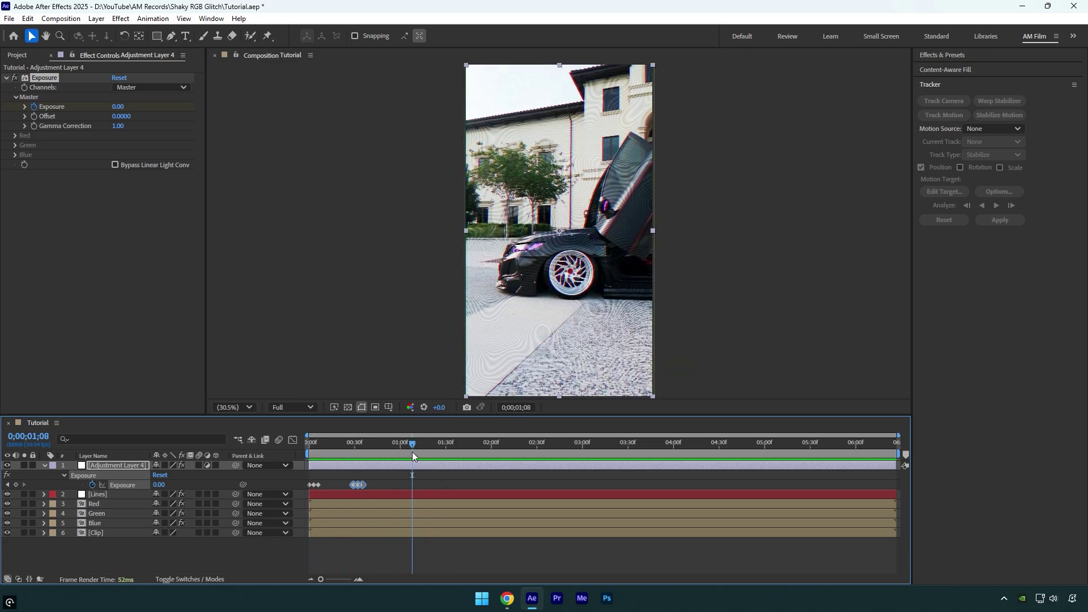
Give the Clip layer's Position a wiggle(8,8) expression and preview the shake
left_click(93, 533)
key("p")
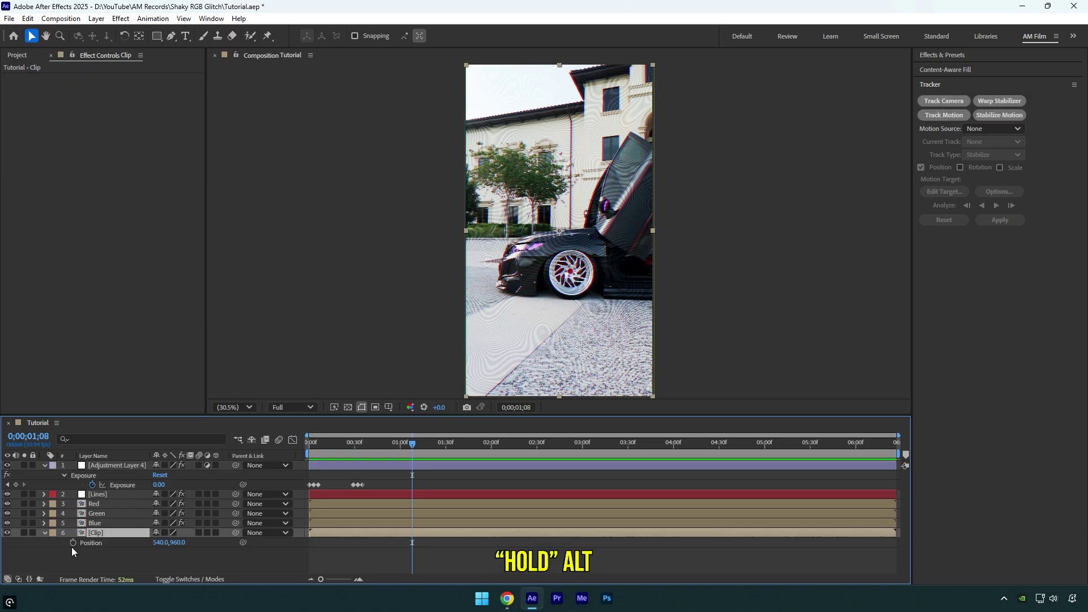
left_click(73, 543, "alt")
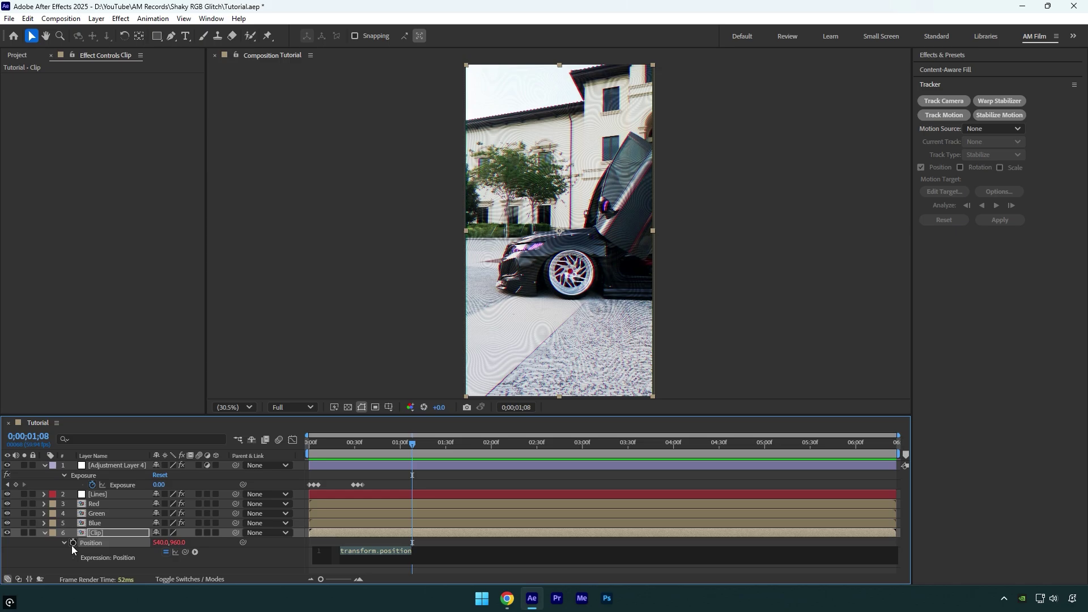
type("wiggle(8)")
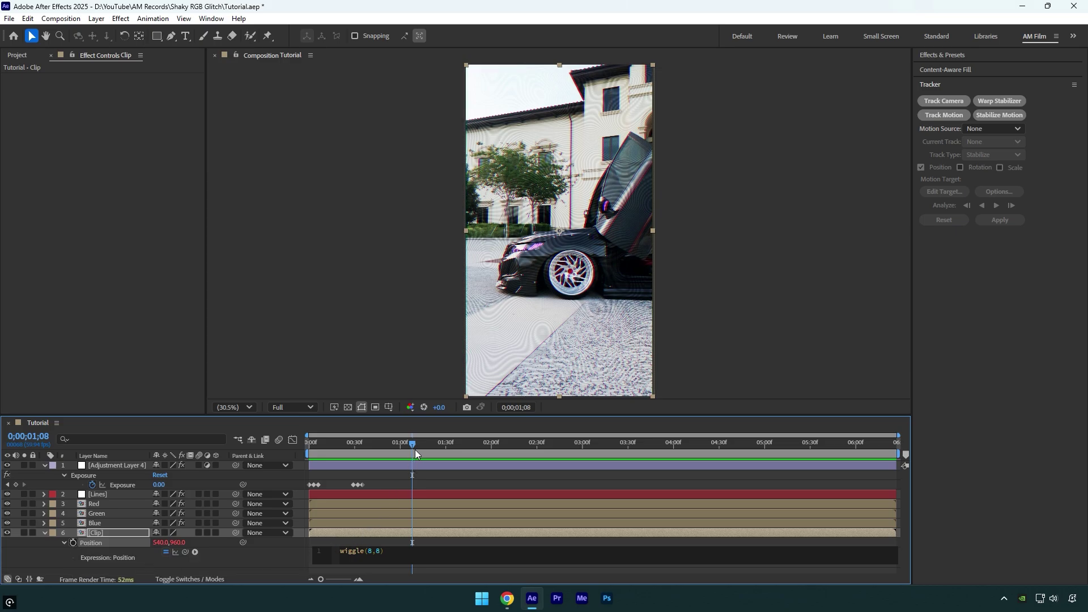
left_click_drag(415, 450, 283, 449)
key("space")
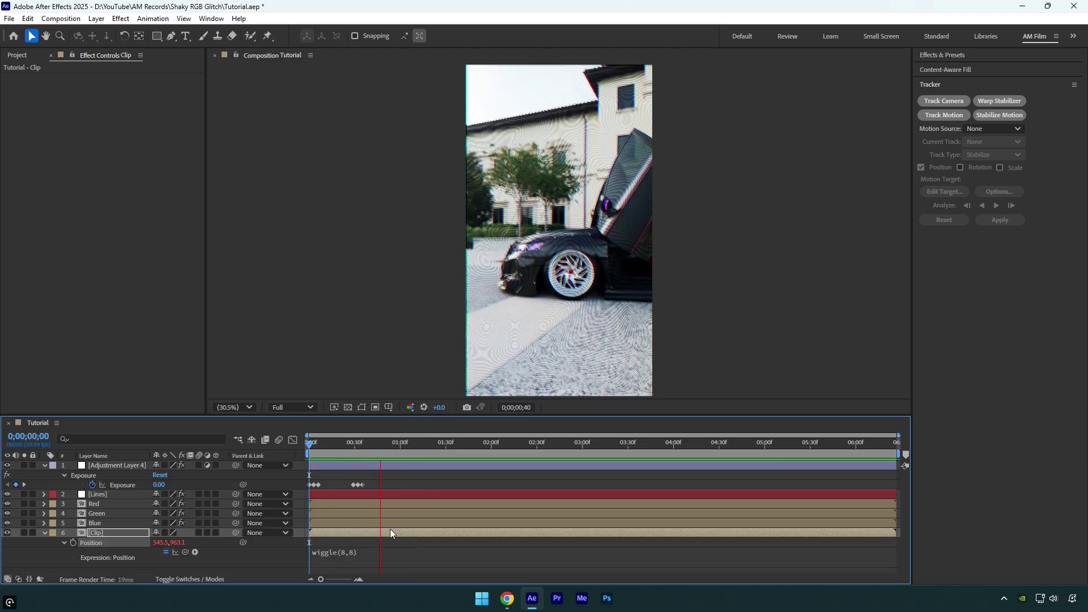
left_click(415, 449)
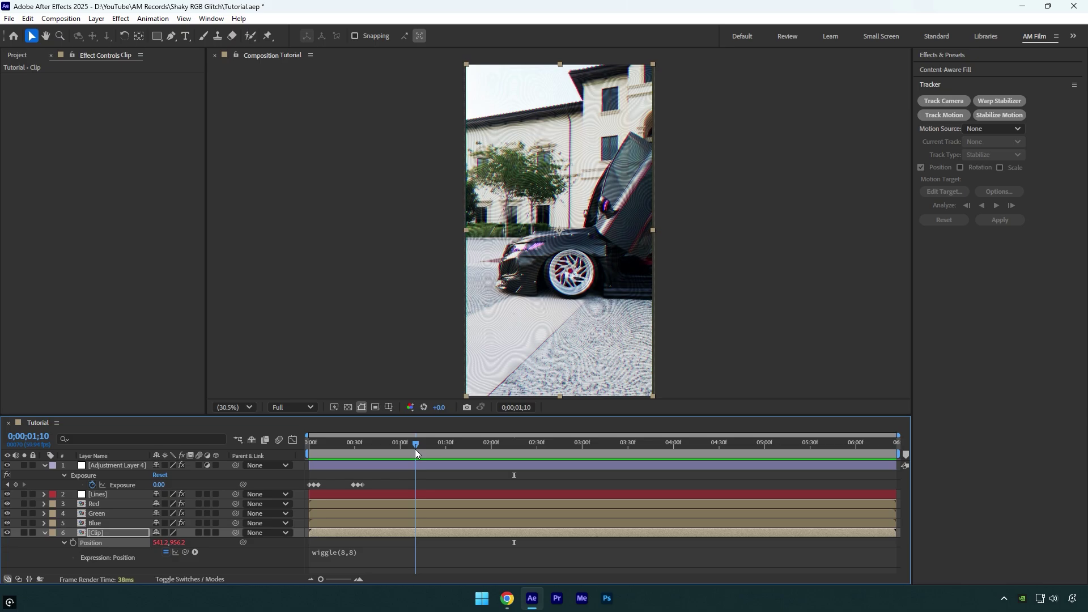
key("u")
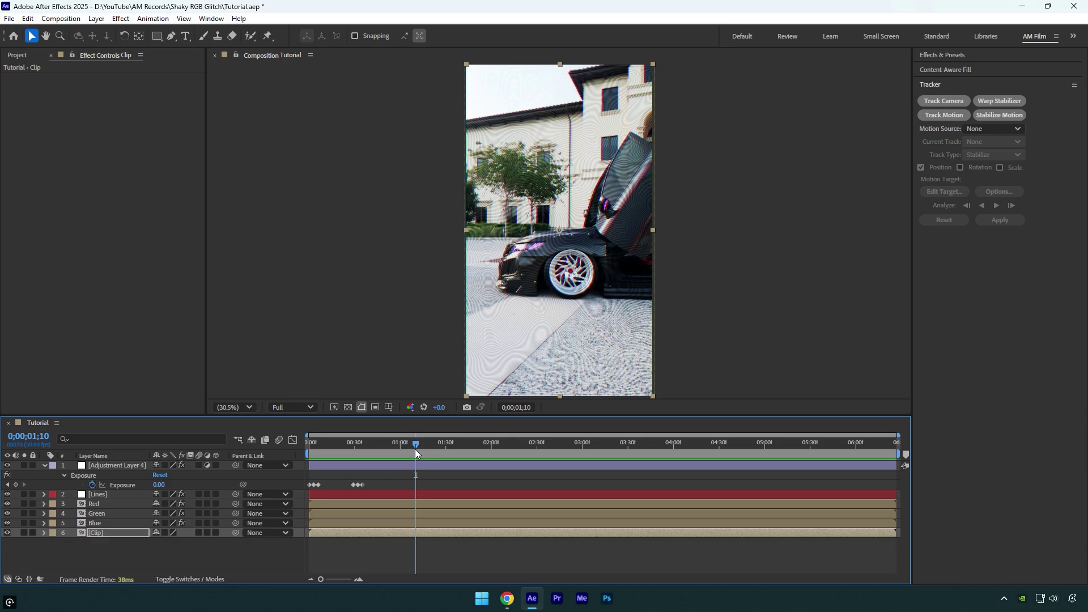
Create a Null 1 object layer and move it to the top of the stack
right_click(172, 562)
mouse_move(283, 424)
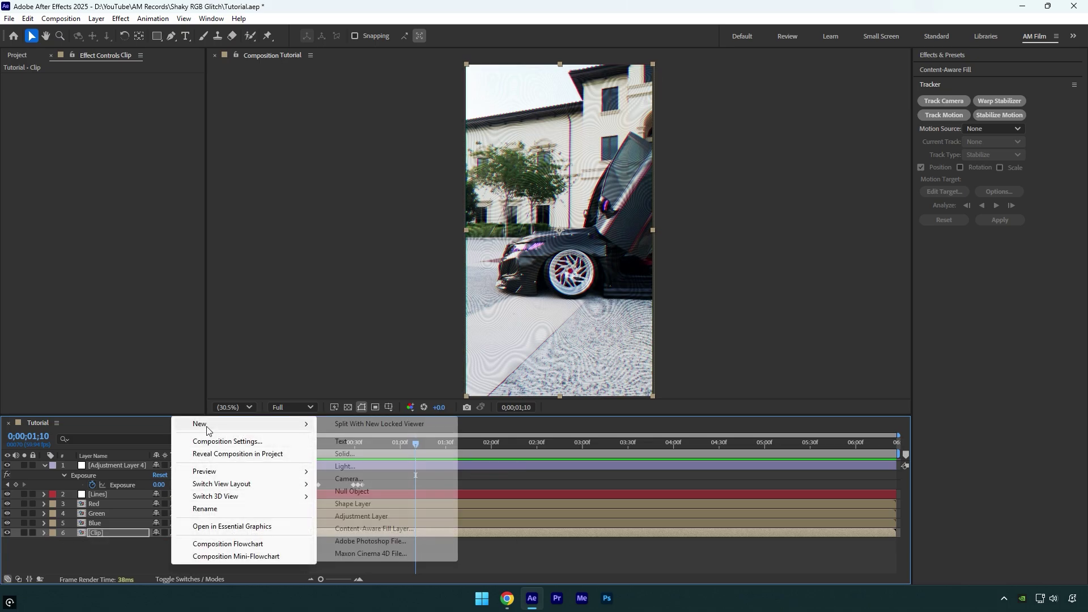
left_click(352, 490)
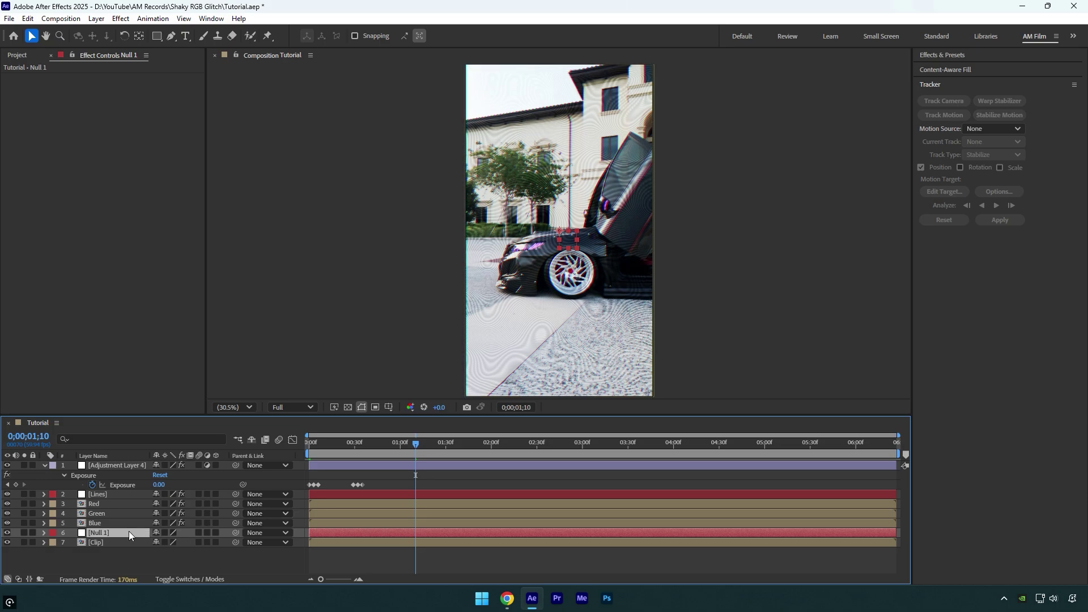
left_click_drag(111, 467, 110, 464)
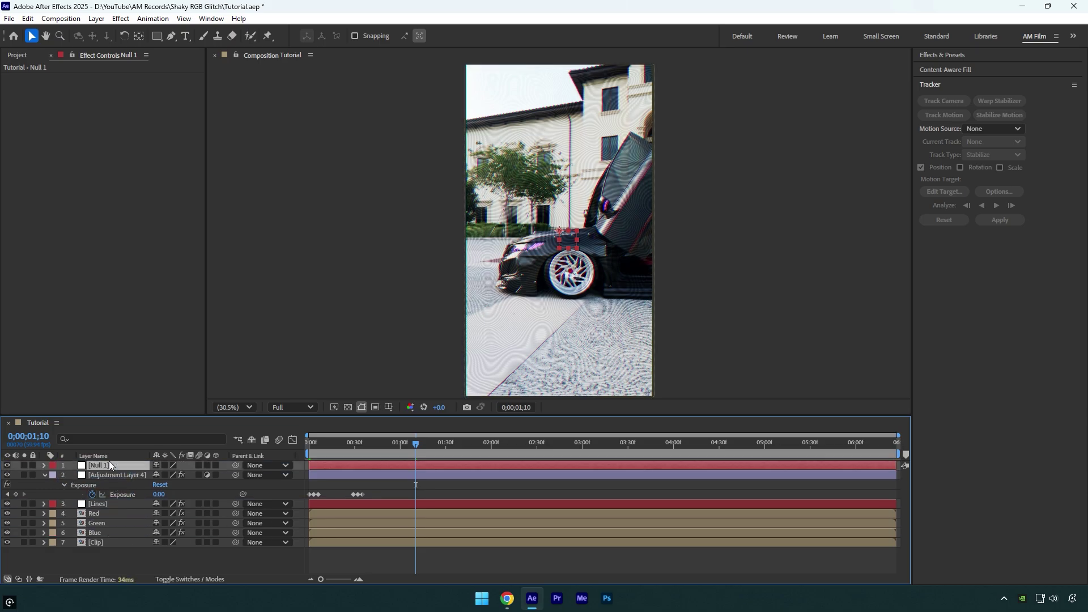
Parent Adjustment Layer 4 through the Clip layer to Null 1
left_click(104, 475)
left_click(93, 542, "shift")
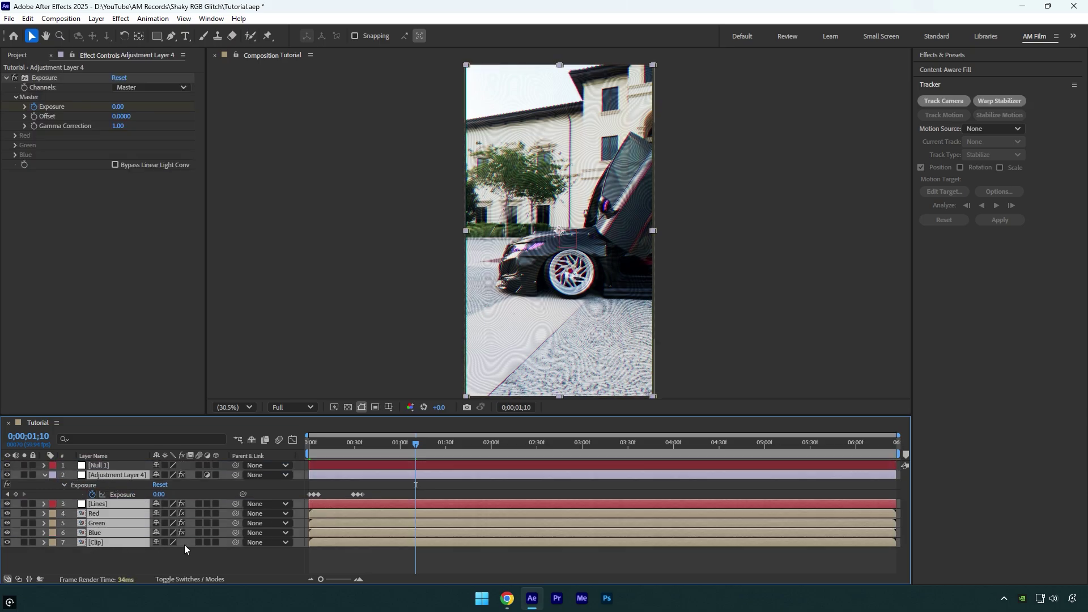
left_click_drag(156, 476, 104, 469)
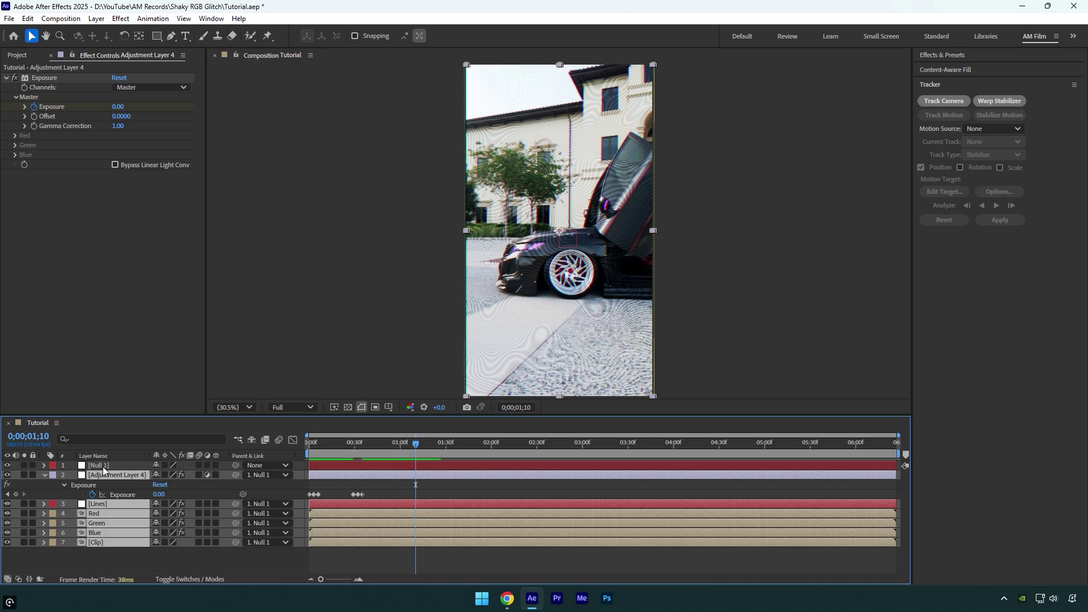
left_click(104, 468)
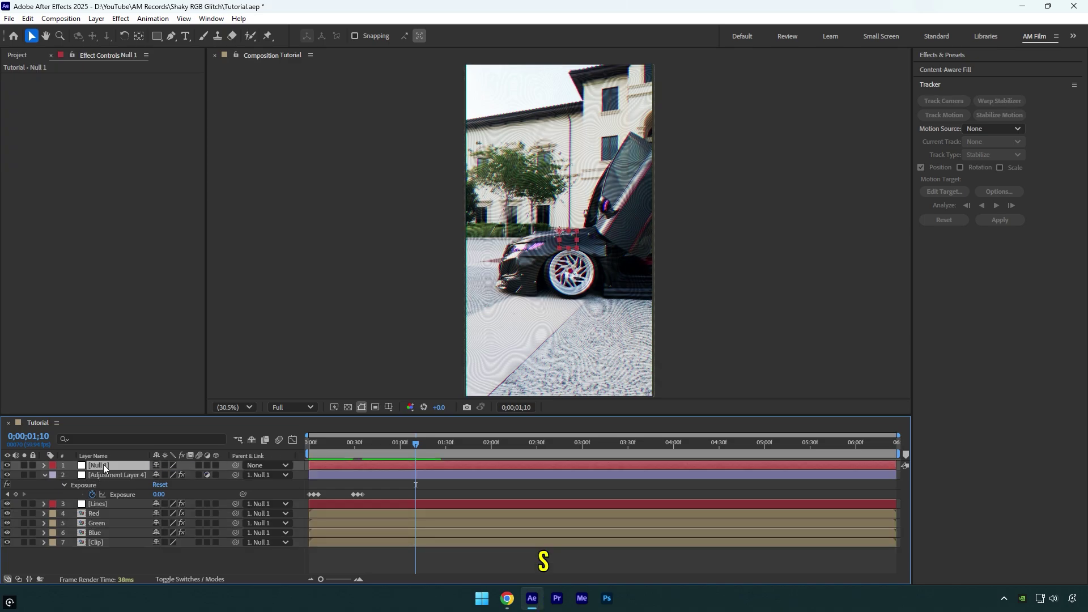
At frame 0;00;00;32, hide the flash and scale Null 1 up to 121%
key("s")
left_click_drag(416, 448, 359, 450)
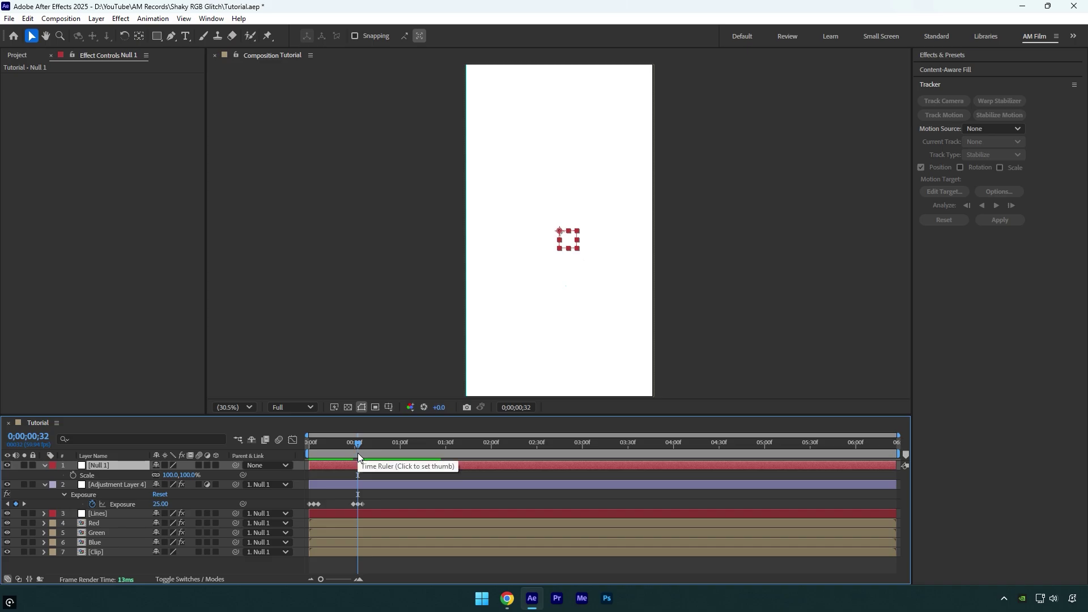
left_click(7, 485)
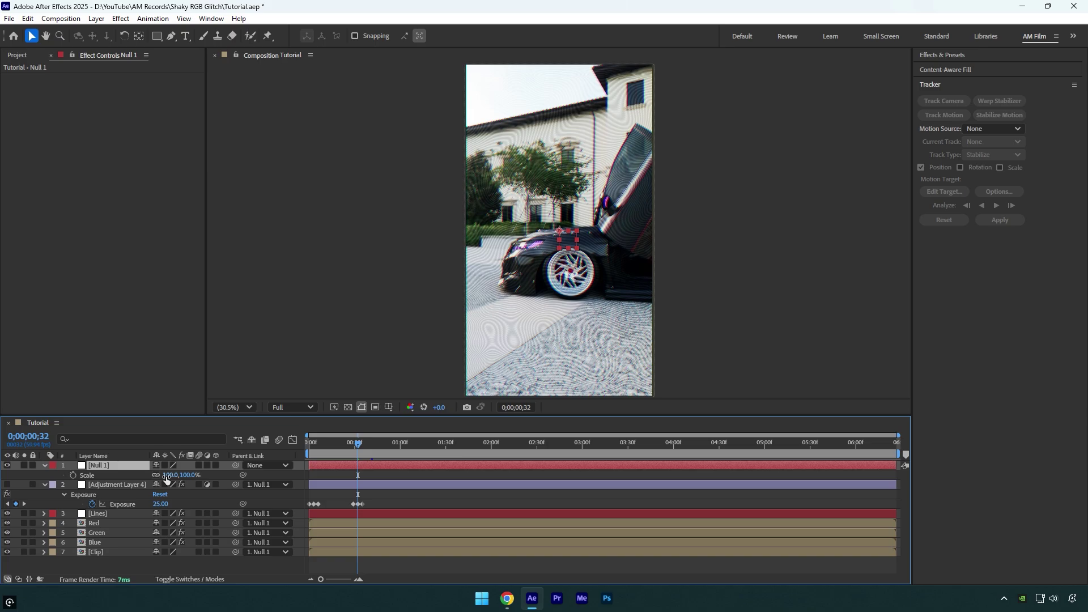
left_click_drag(166, 477, 175, 475)
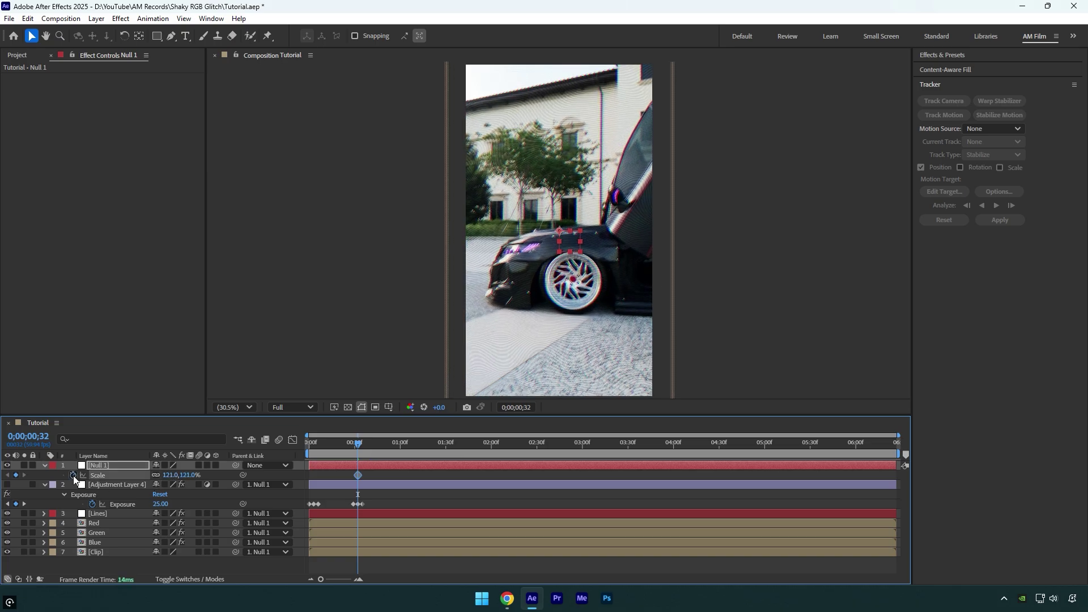
Add a 100% Null 1 Scale keyframe at frame 0;00;00;29 and check the zoom
left_click(353, 442)
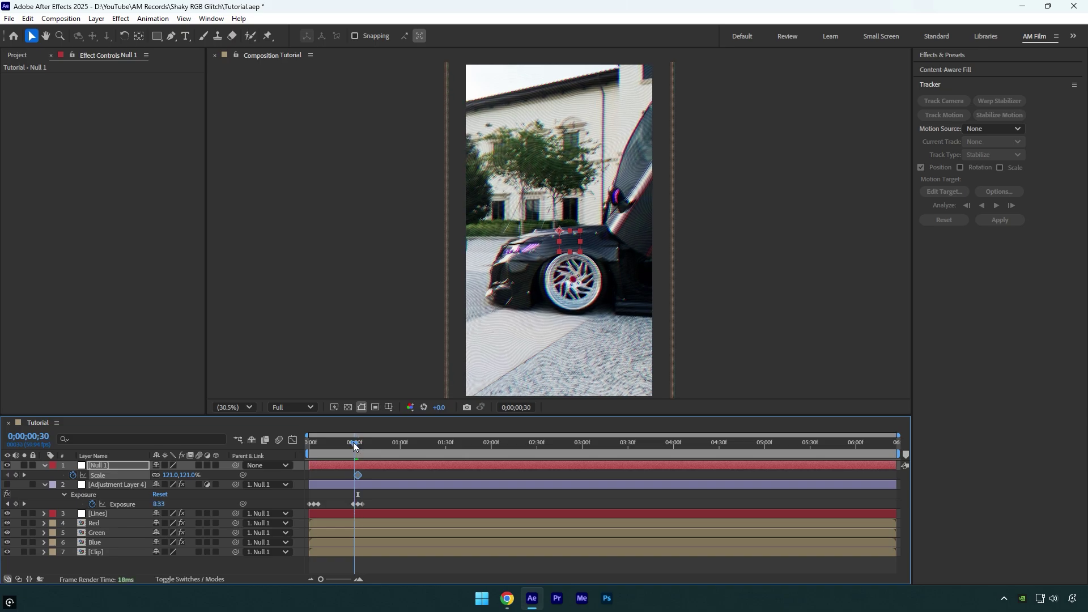
left_click(170, 475)
type("100")
key("Return")
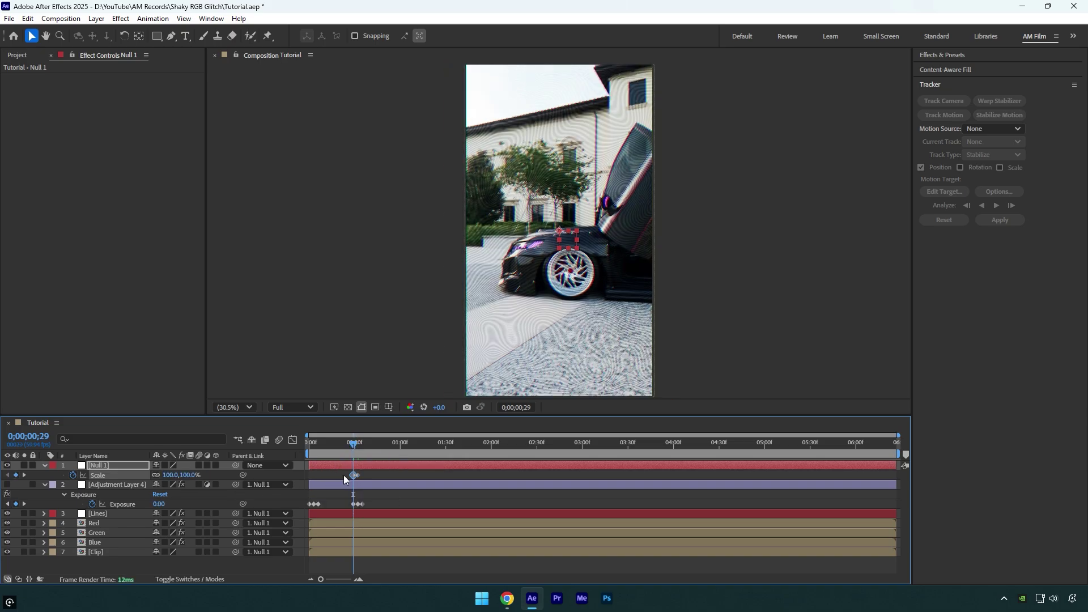
left_click_drag(348, 440, 354, 444)
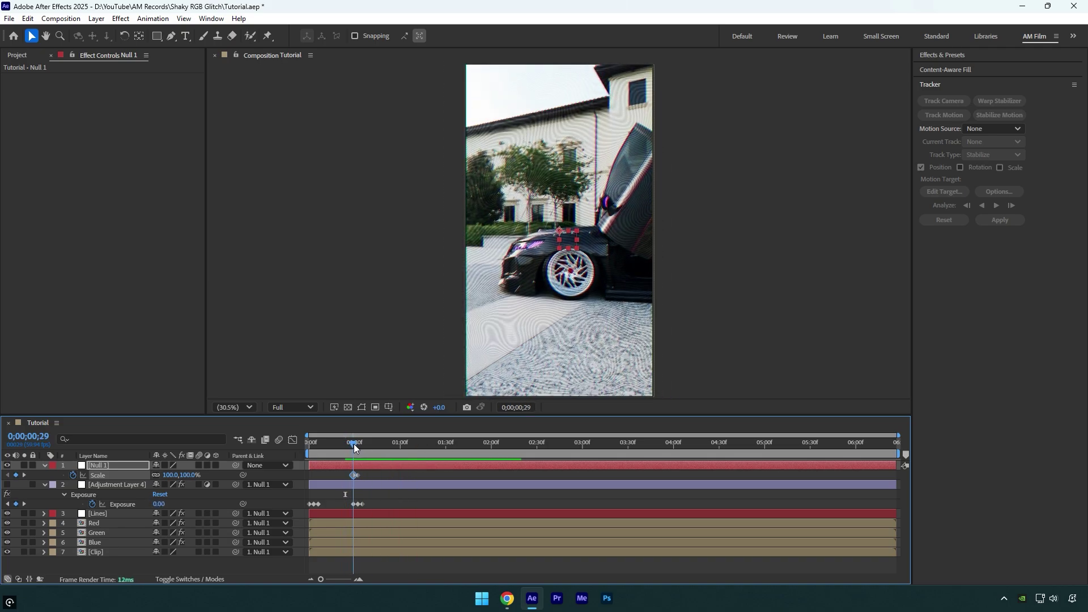
Enable motion blur on Adjustment Layer 4 through Clip and for the composition
left_click(117, 485)
left_click(96, 552, "shift")
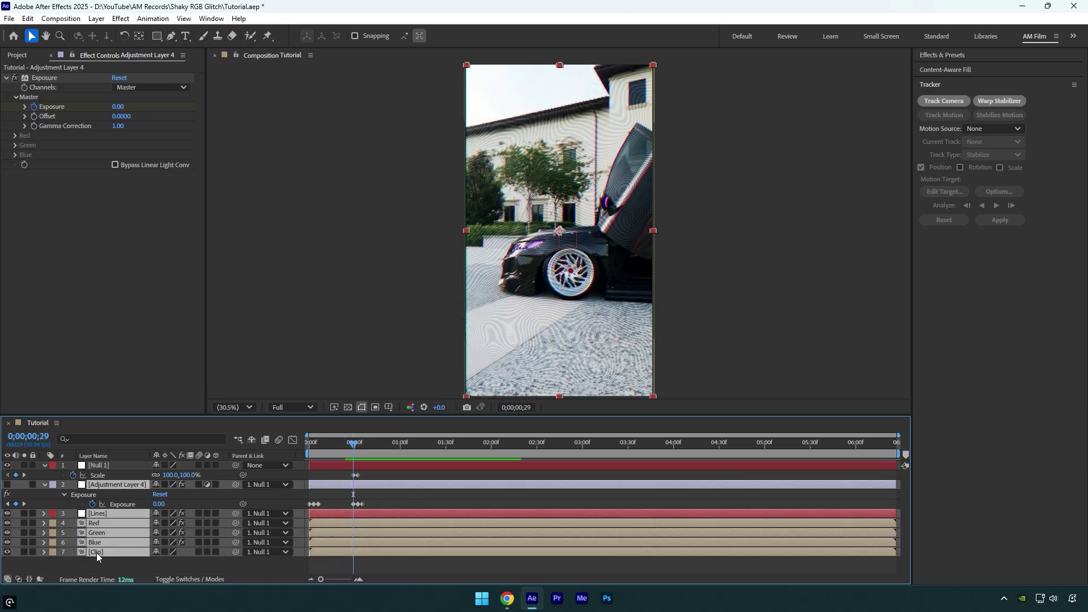
left_click(199, 485)
left_click(175, 563)
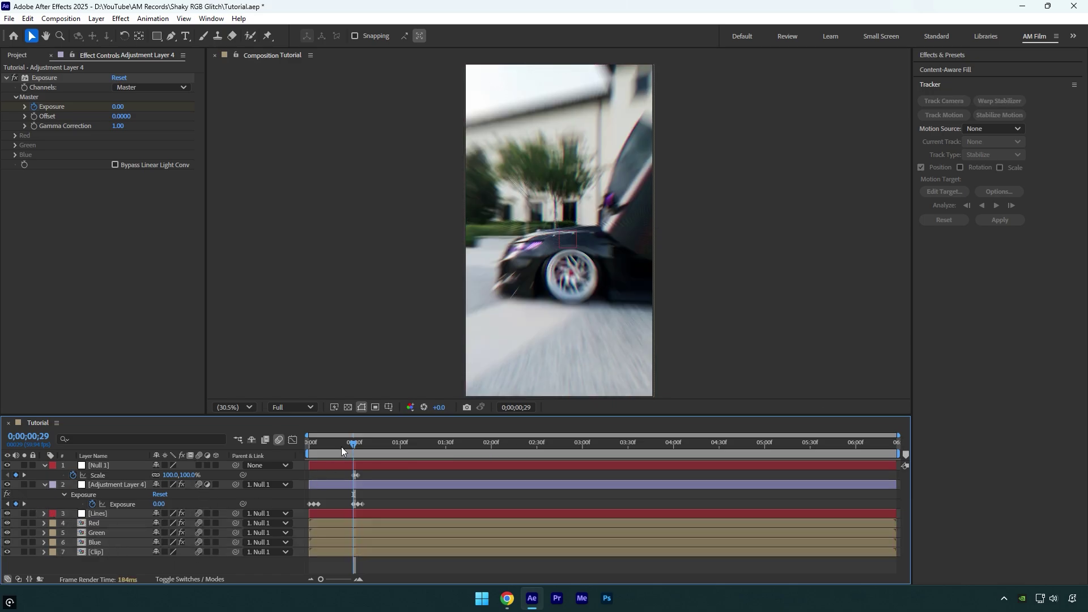
Preview the zoom punch with motion blur, then return to frame 0;00;00;32
left_click_drag(341, 447, 310, 447)
key("space")
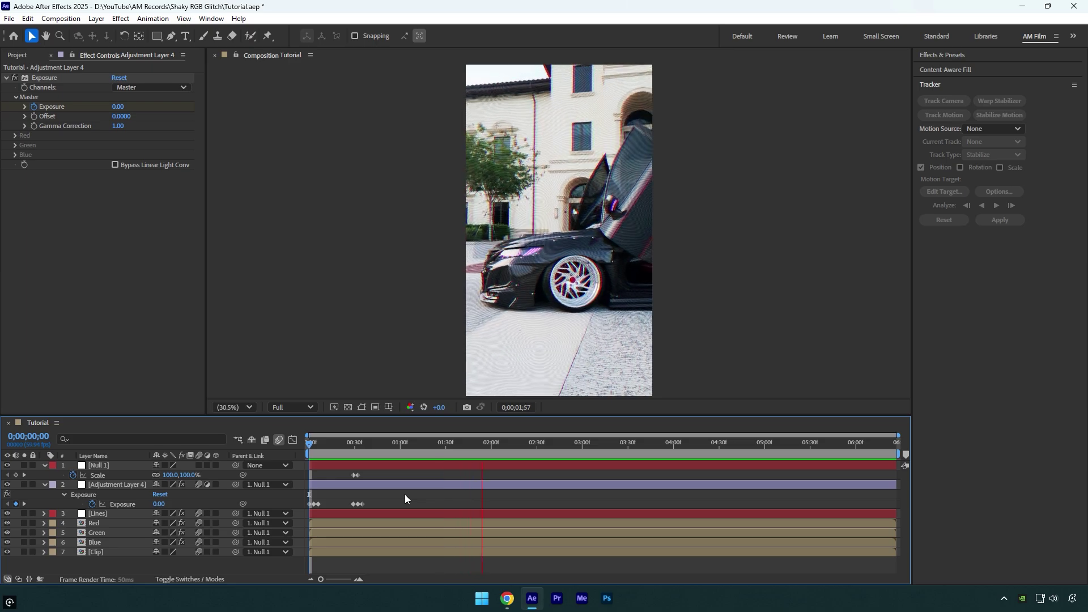
left_click_drag(560, 446, 473, 447)
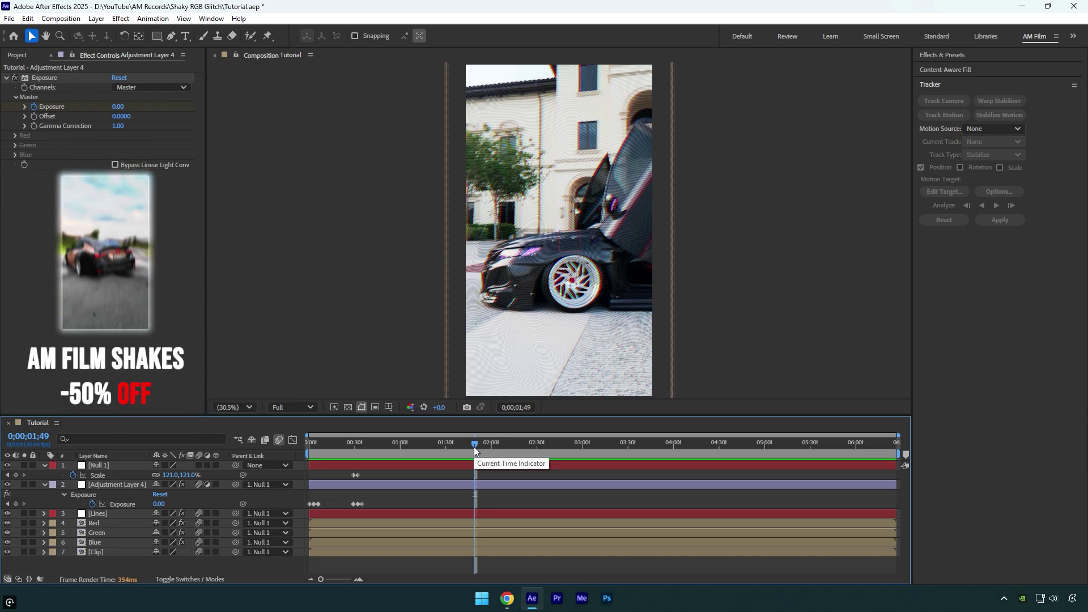
left_click_drag(473, 447, 357, 448)
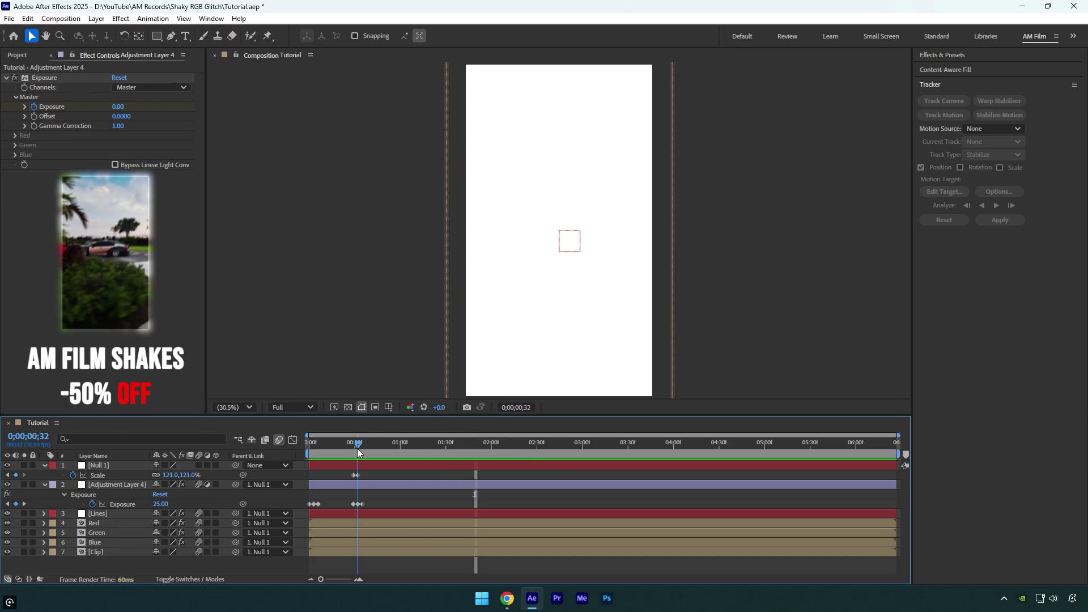